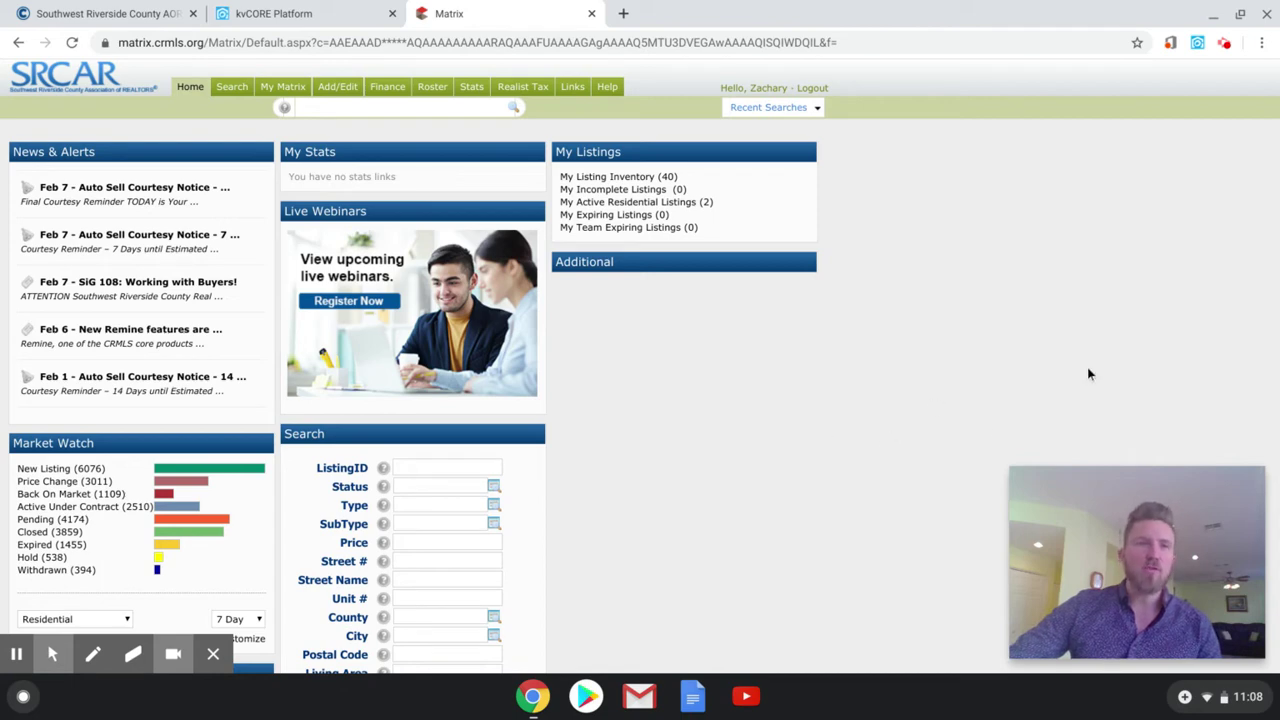
- Drop down the Search menu to show the property search categories
left_click(52, 654)
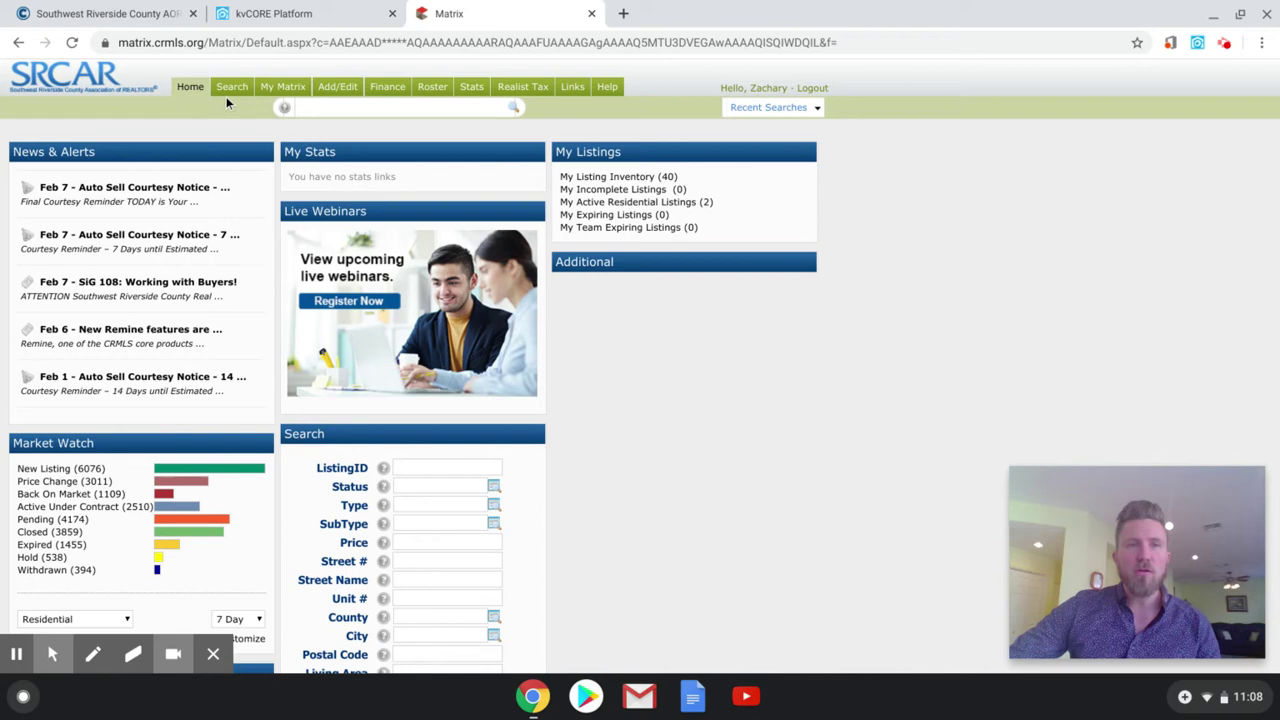
mouse_move(229, 92)
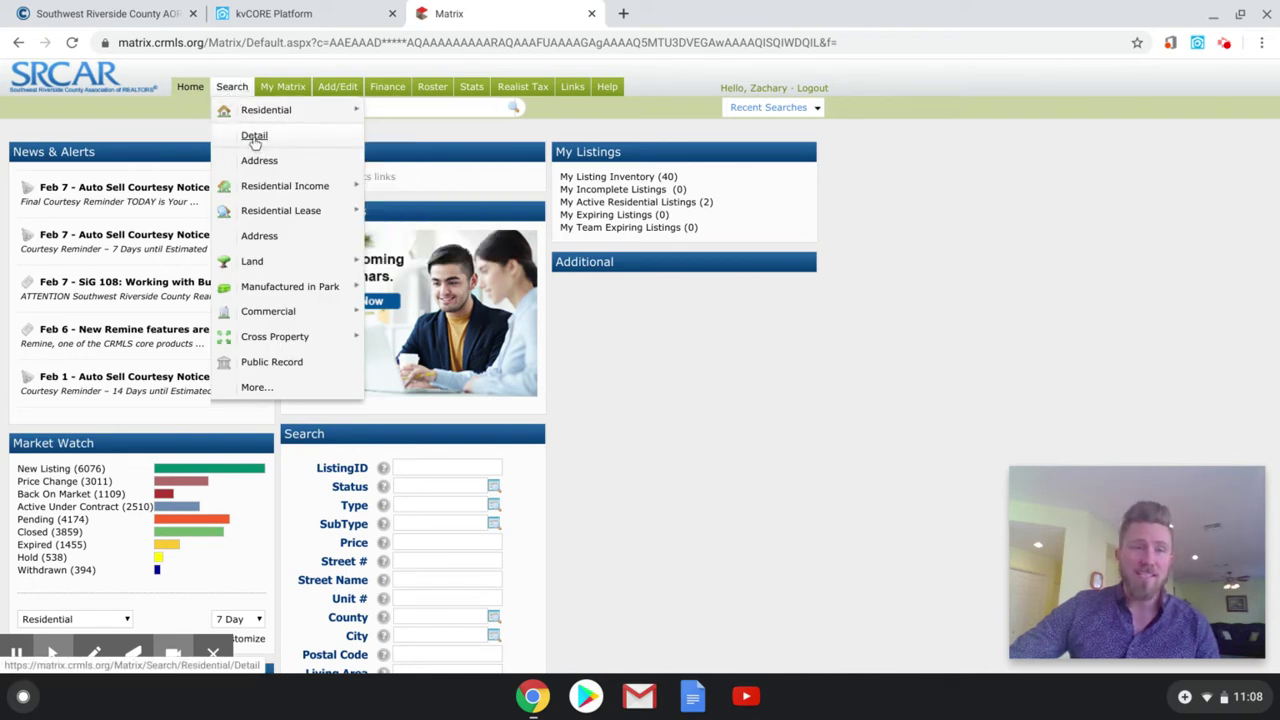
left_click(254, 138)
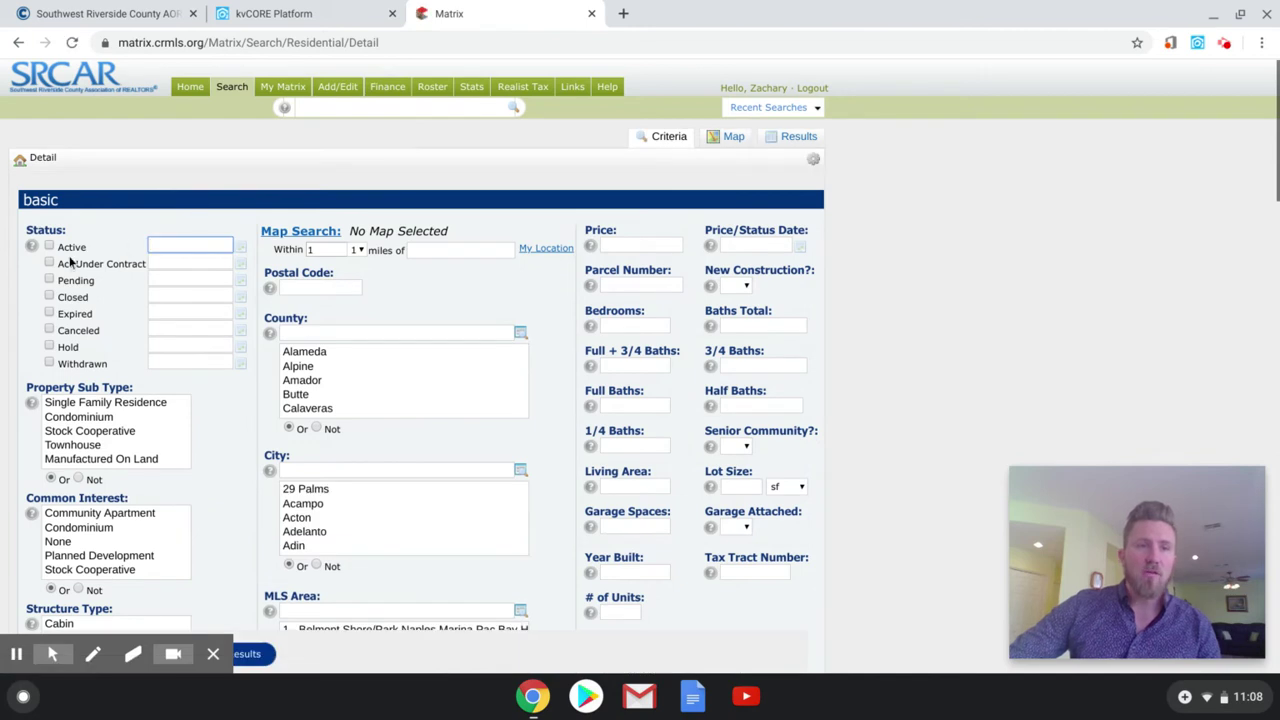
left_click(49, 246)
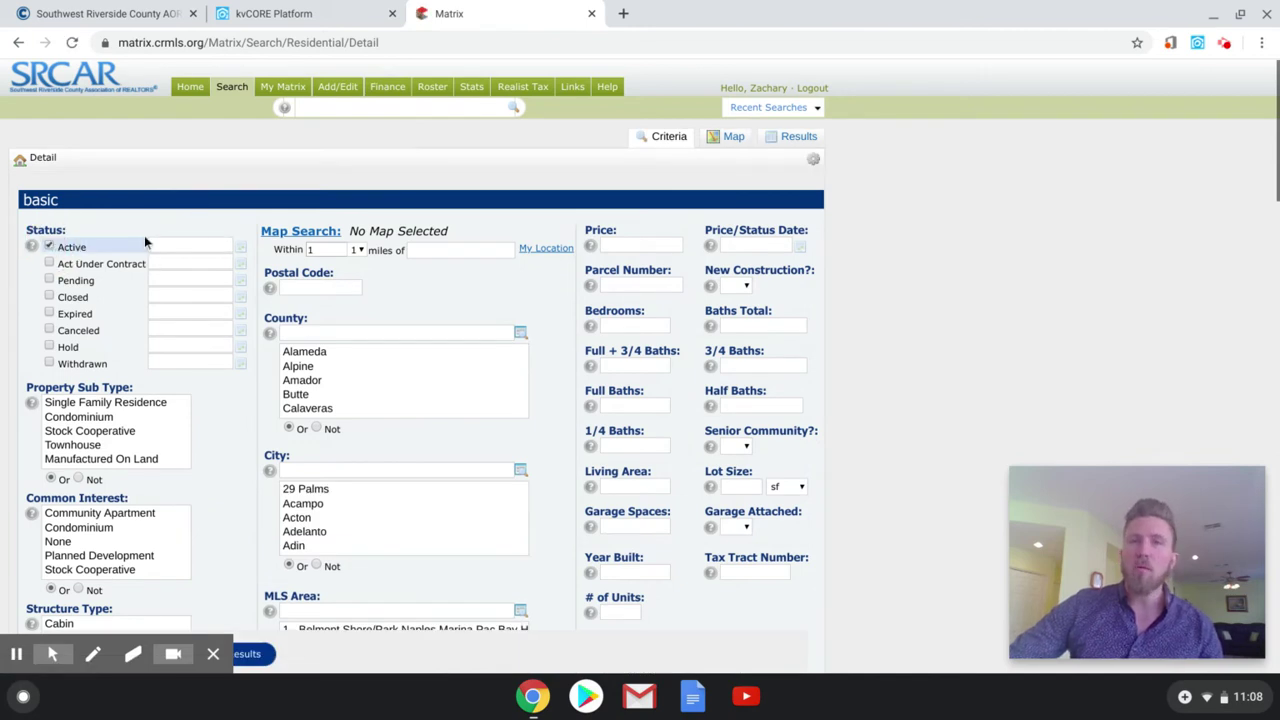
left_click(657, 243)
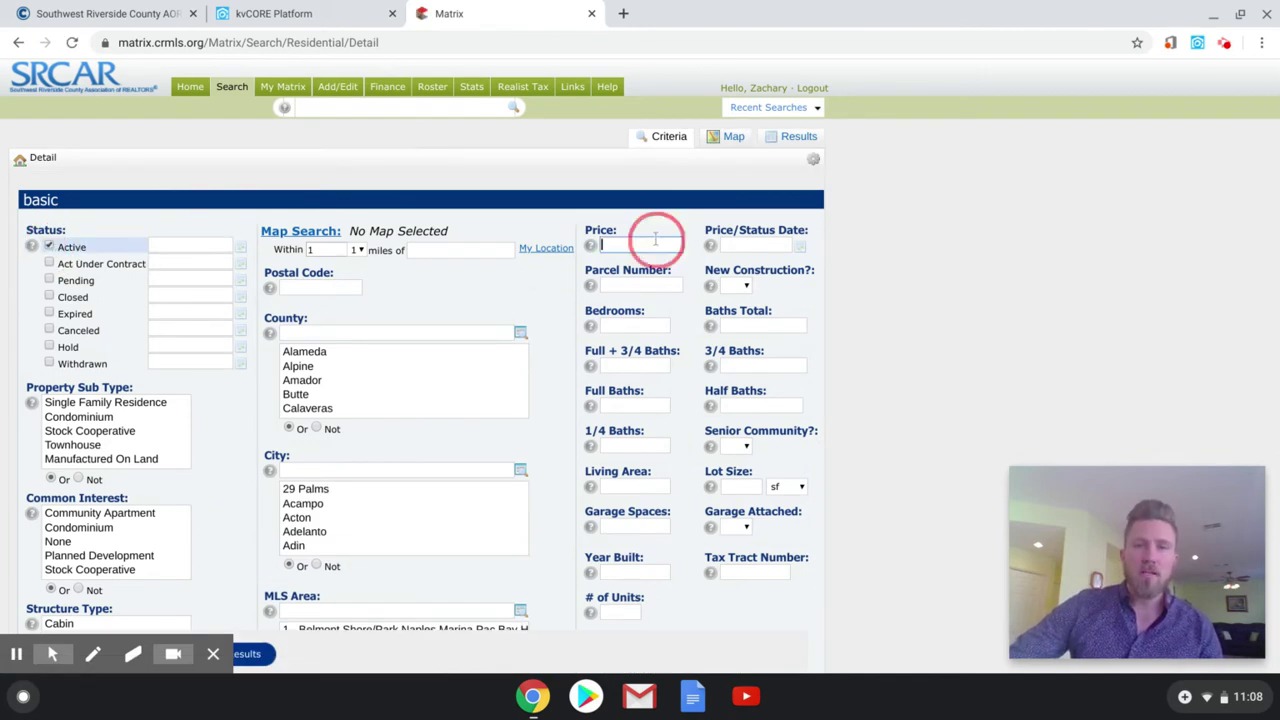
type("4")
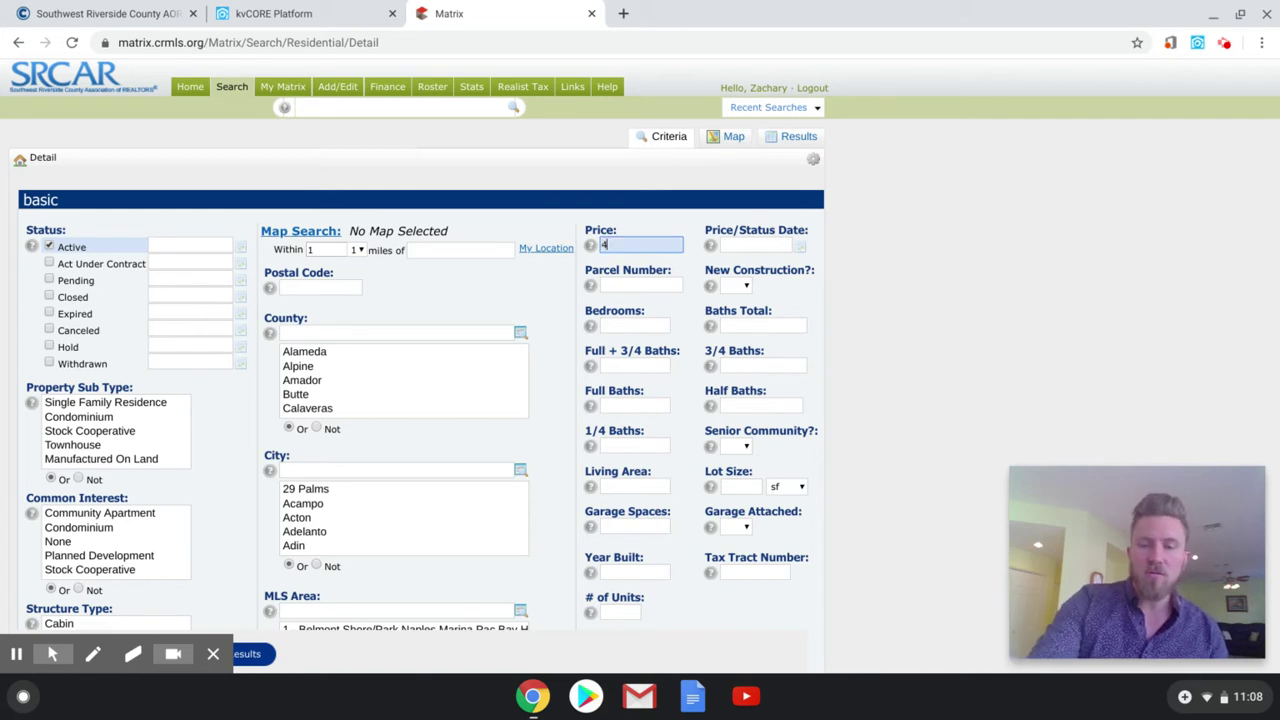
type("00000")
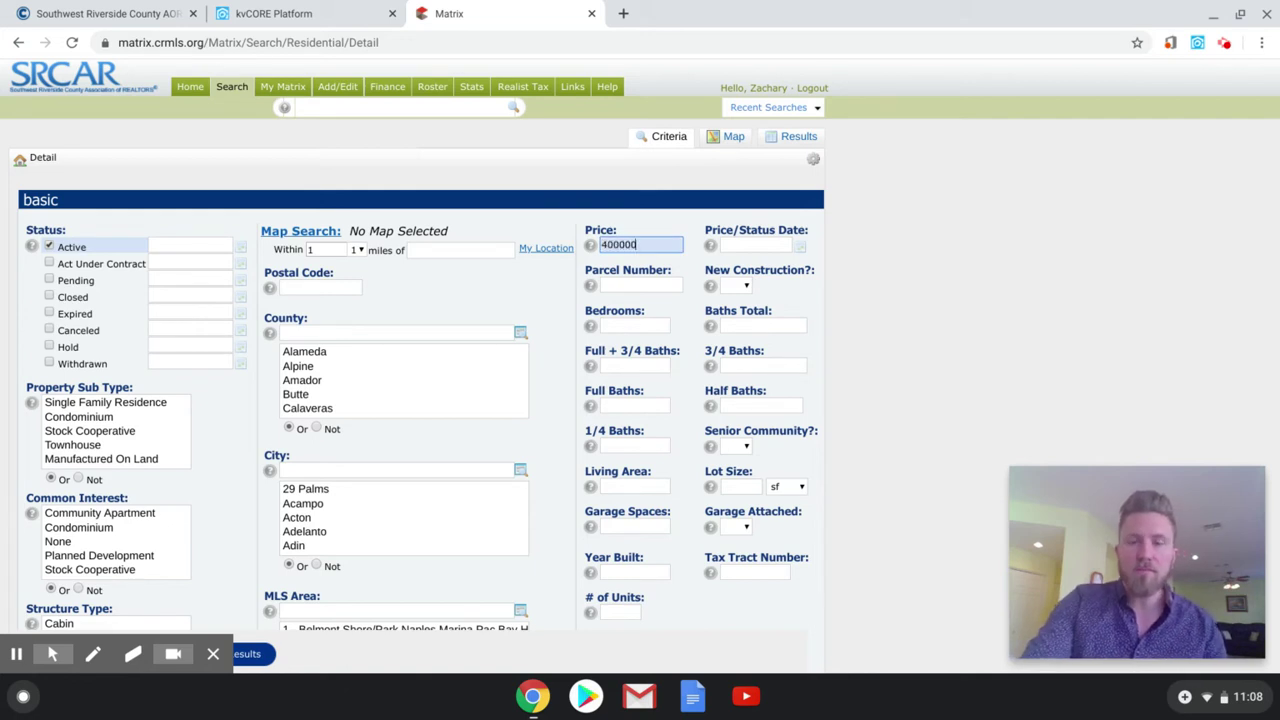
type("-")
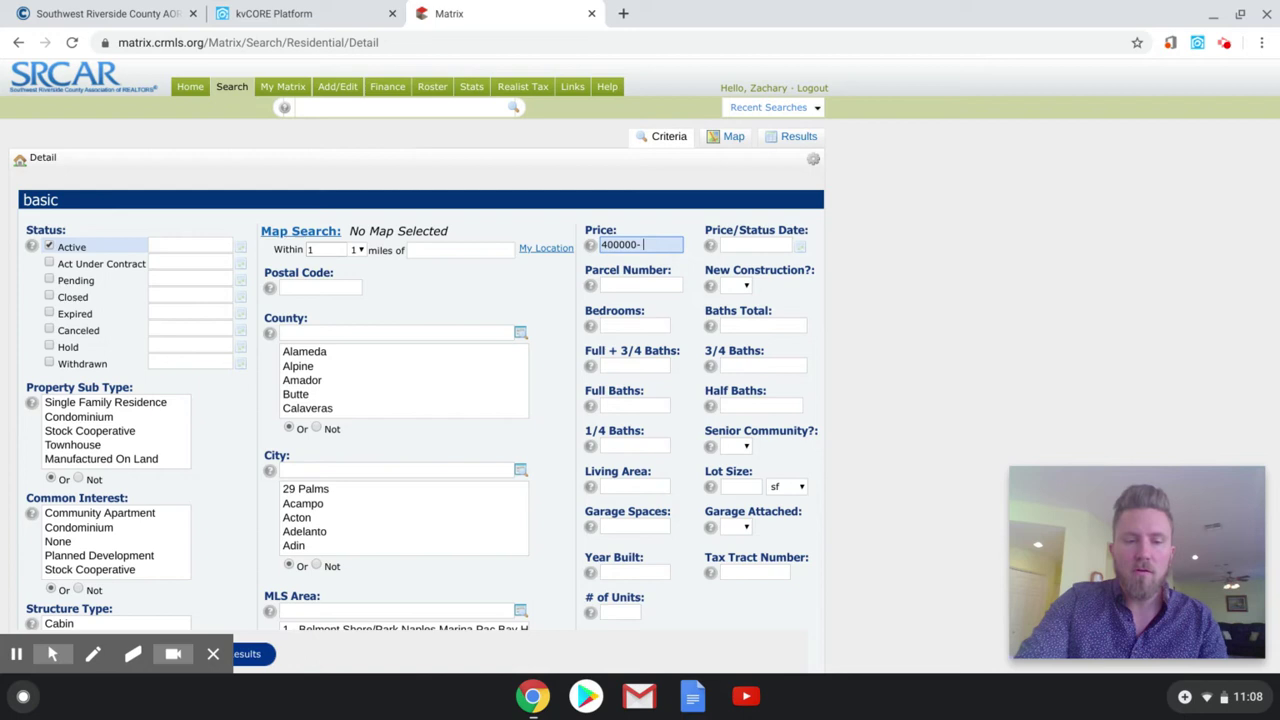
type(" 475000")
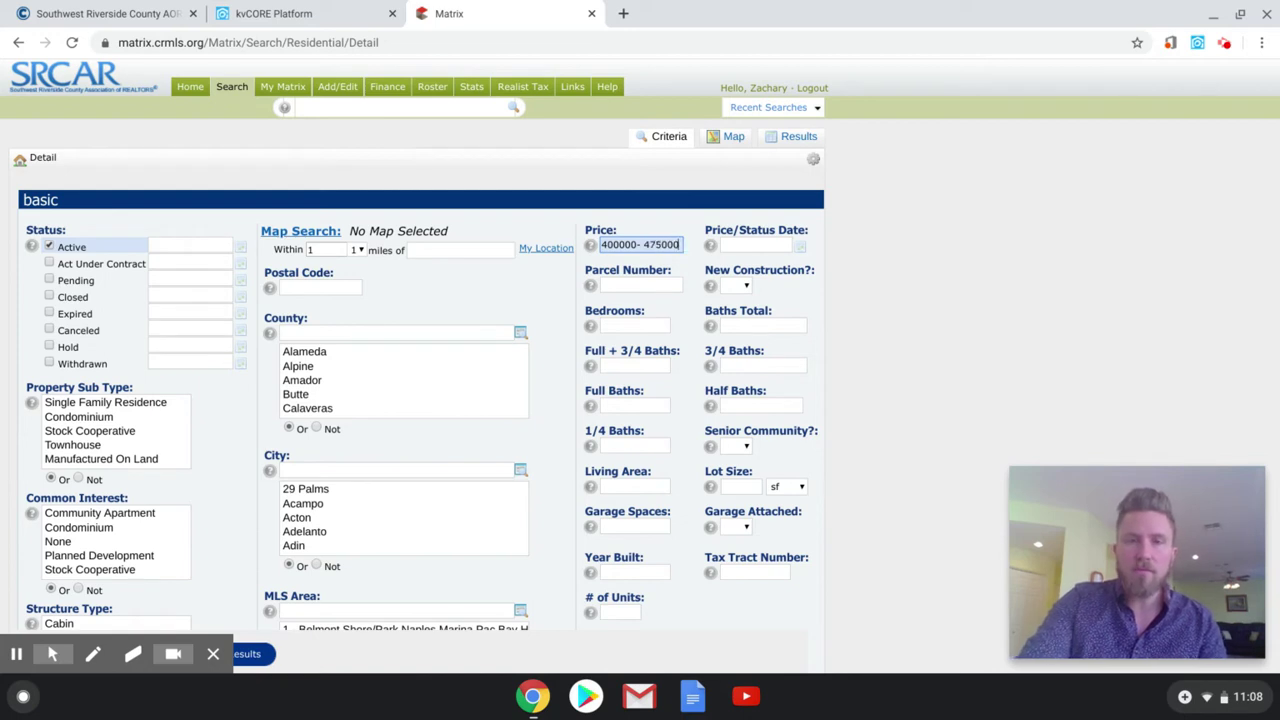
left_click(928, 346)
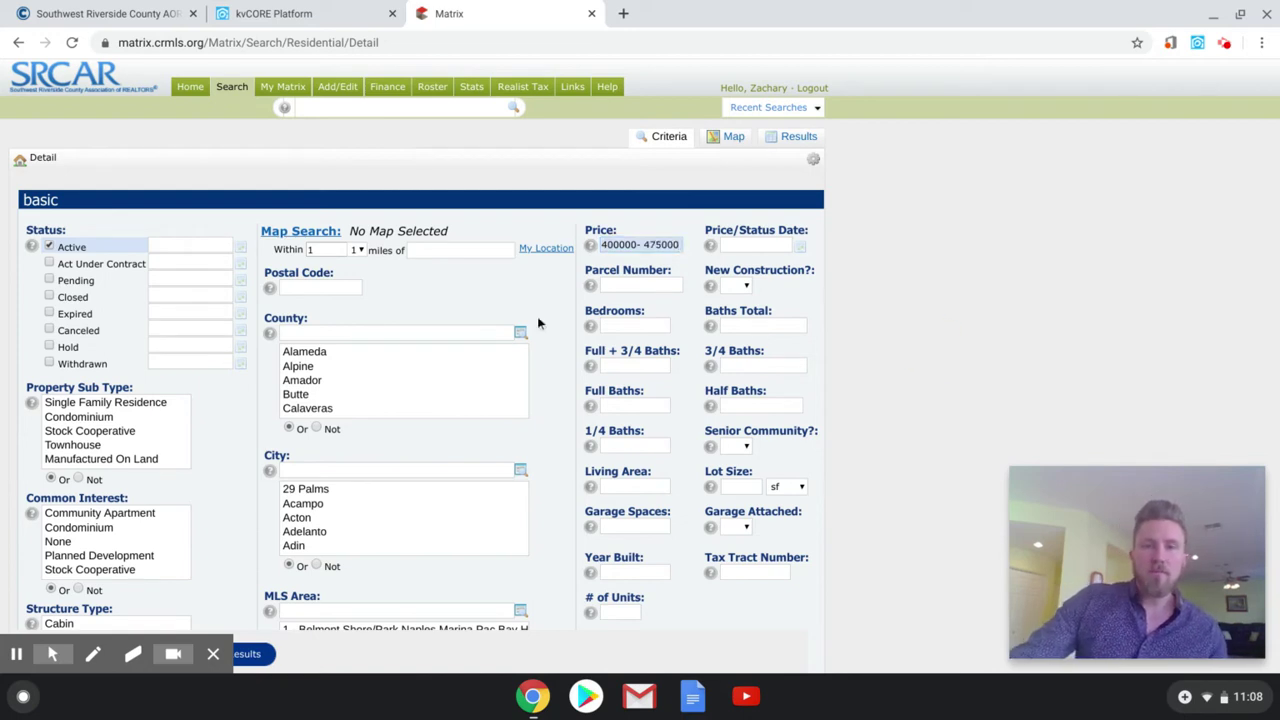
left_click(629, 325)
type("4+")
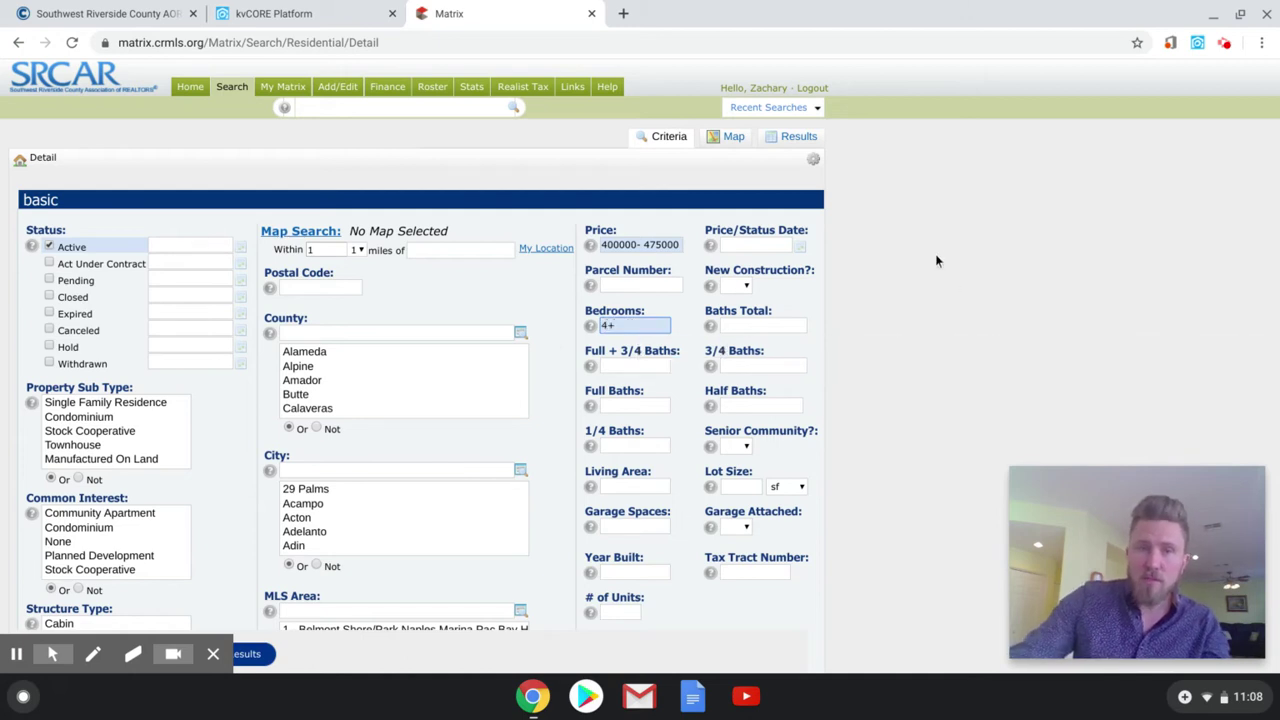
left_click(940, 258)
- Select all five Property Sub Types, starting from Single Family Residence
scroll(960, 248, "down", 1)
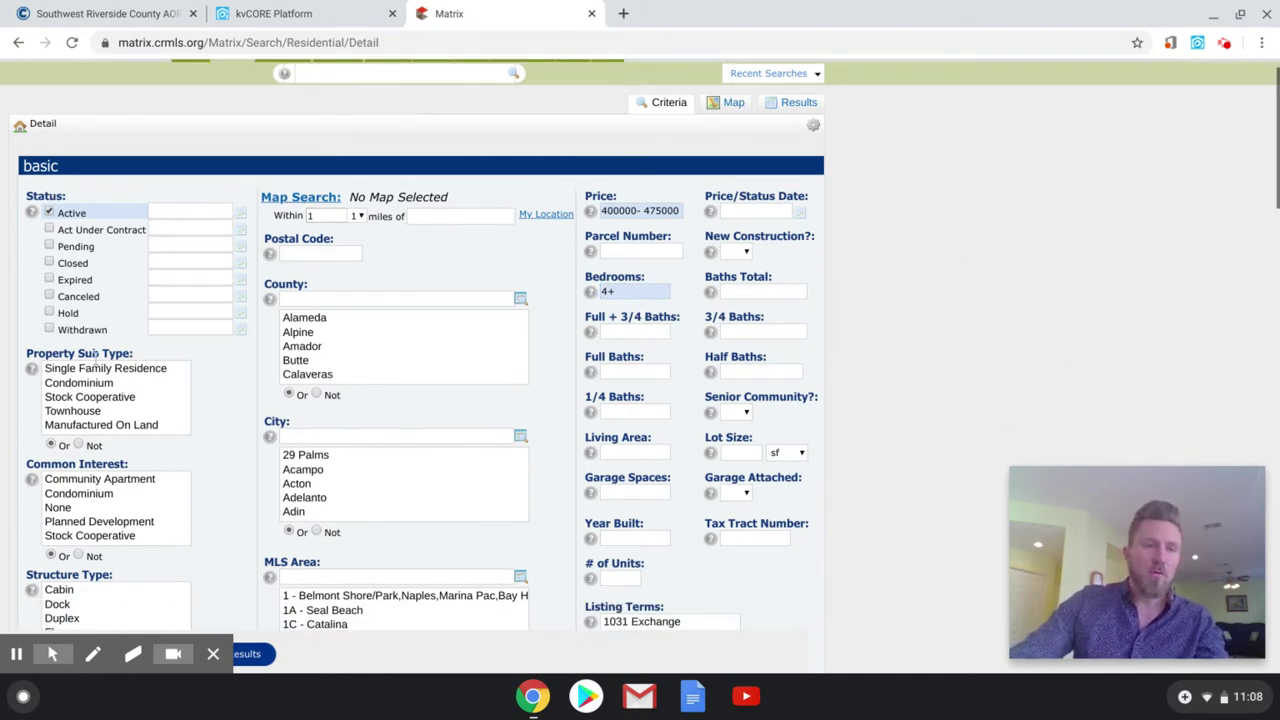
left_click(131, 371)
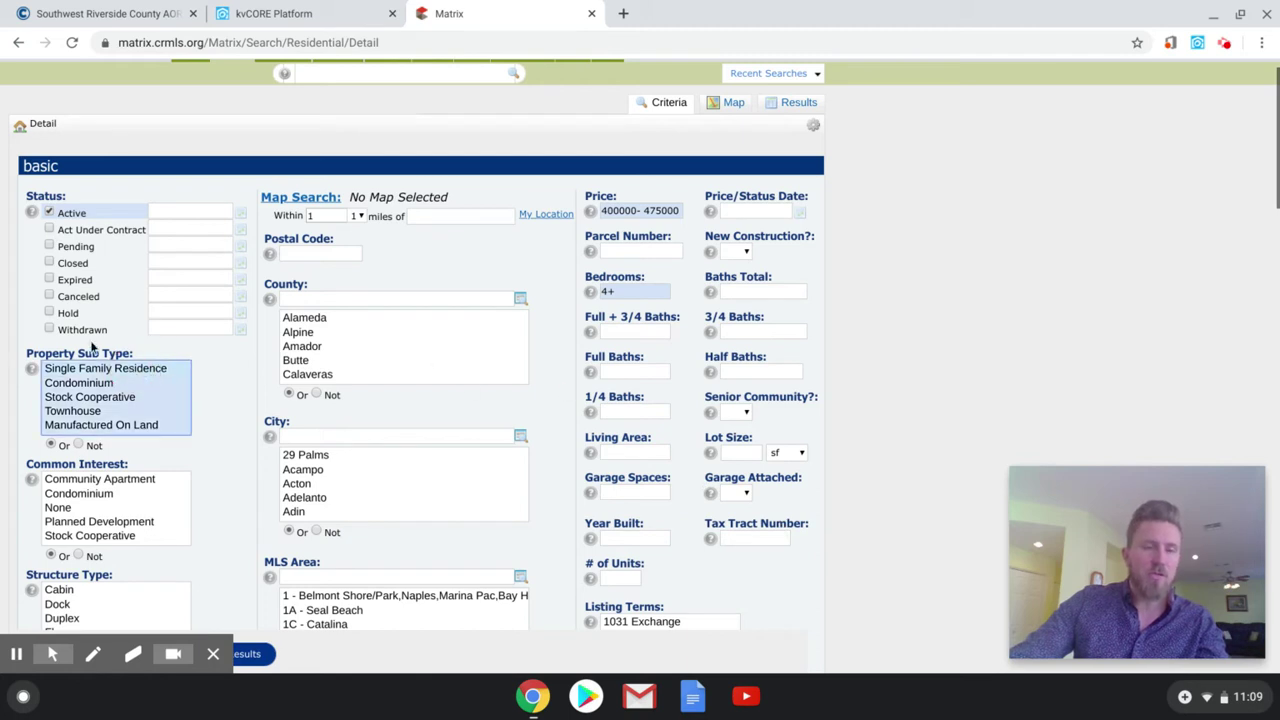
left_click_drag(95, 374, 100, 424)
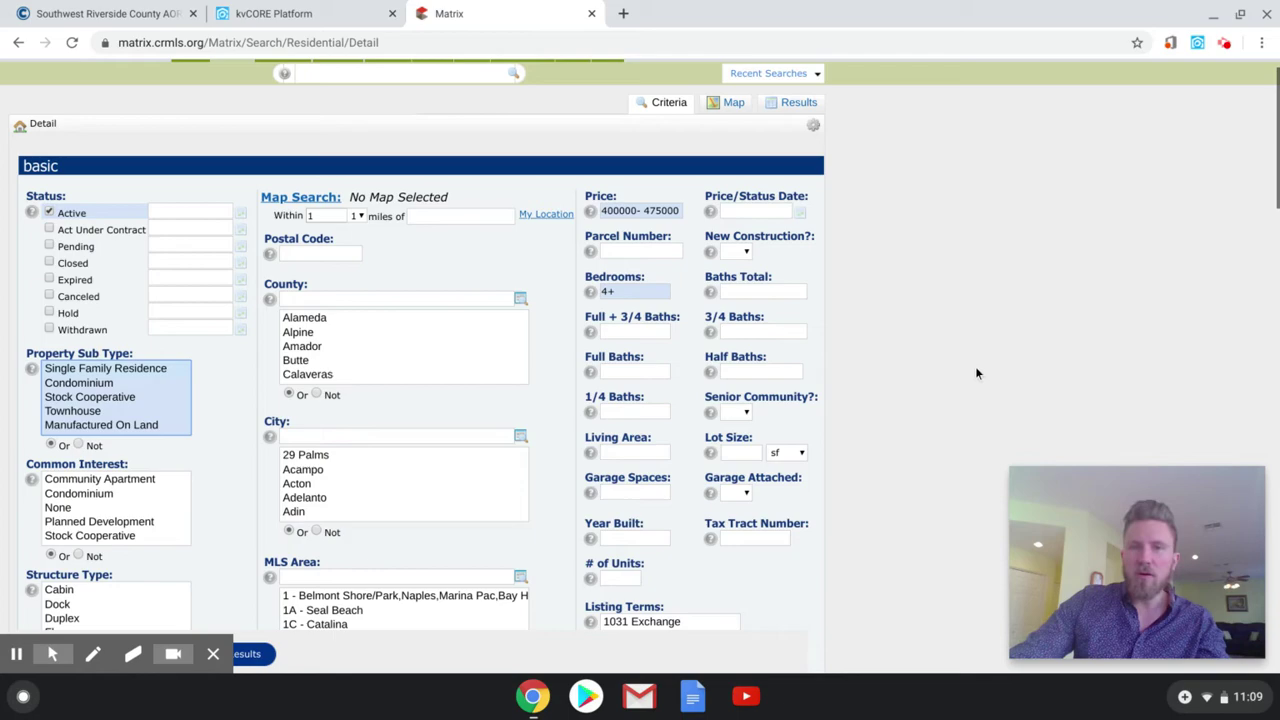
scroll(942, 359, "down", 10)
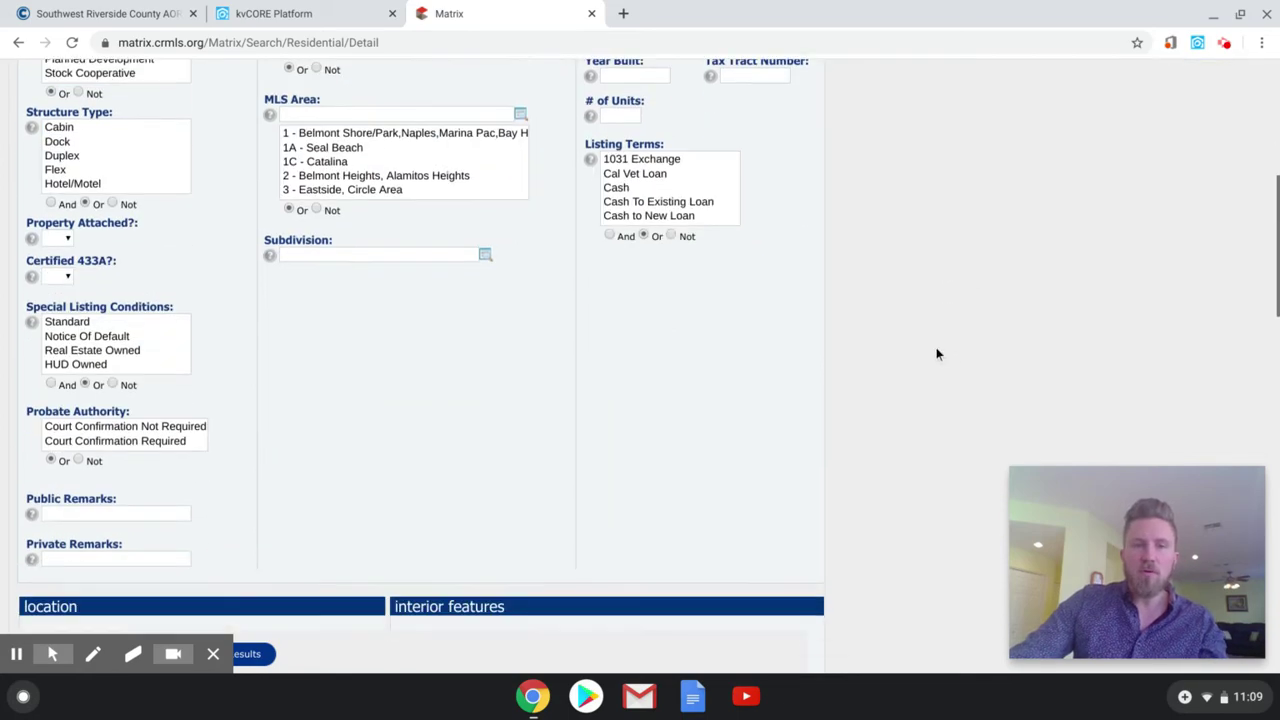
scroll(924, 345, "down", 5)
scroll(922, 340, "up", 15)
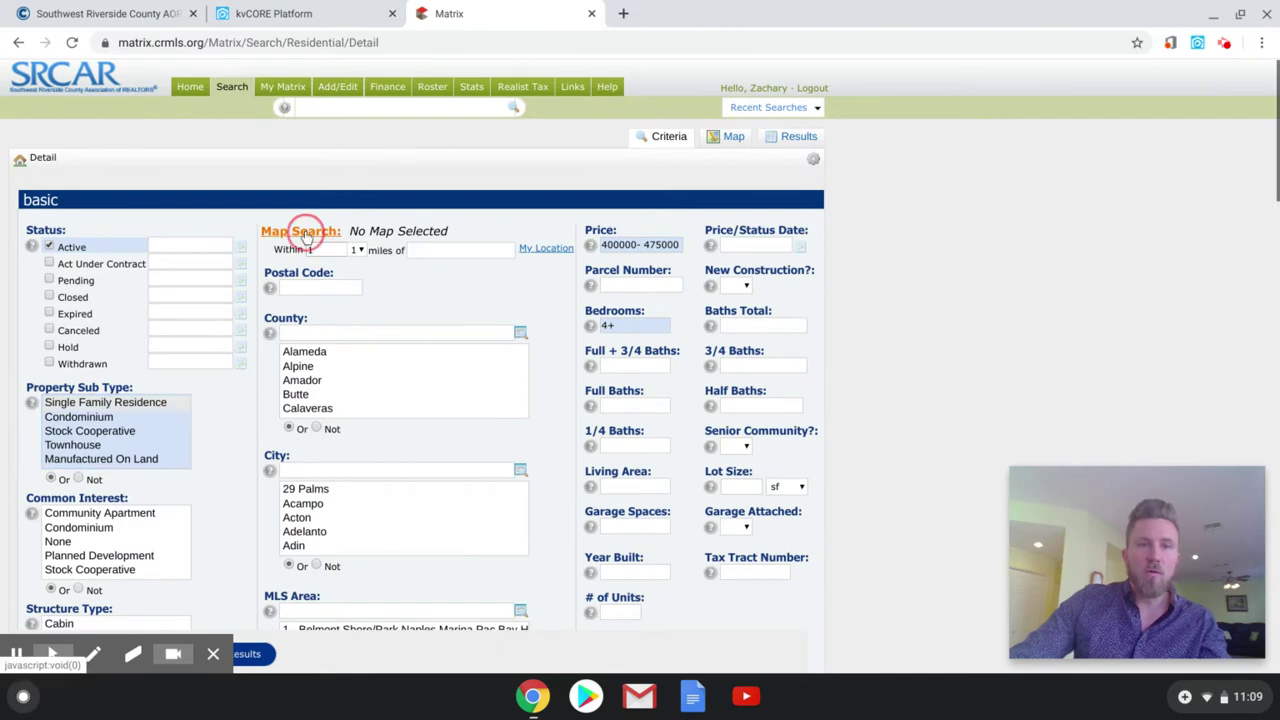
- Run the search and zoom the results map to the Temecula and Murrieta area
key("Return")
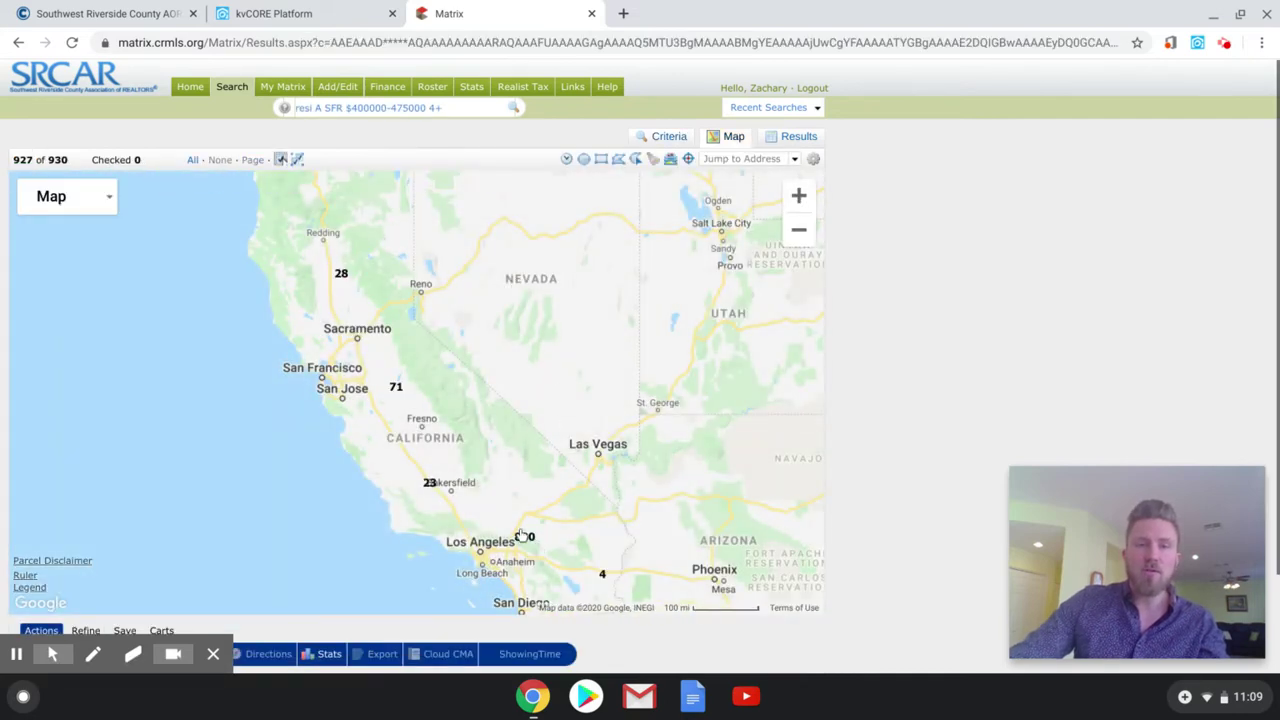
left_click_drag(525, 539, 388, 340)
scroll(388, 340, "down", 5)
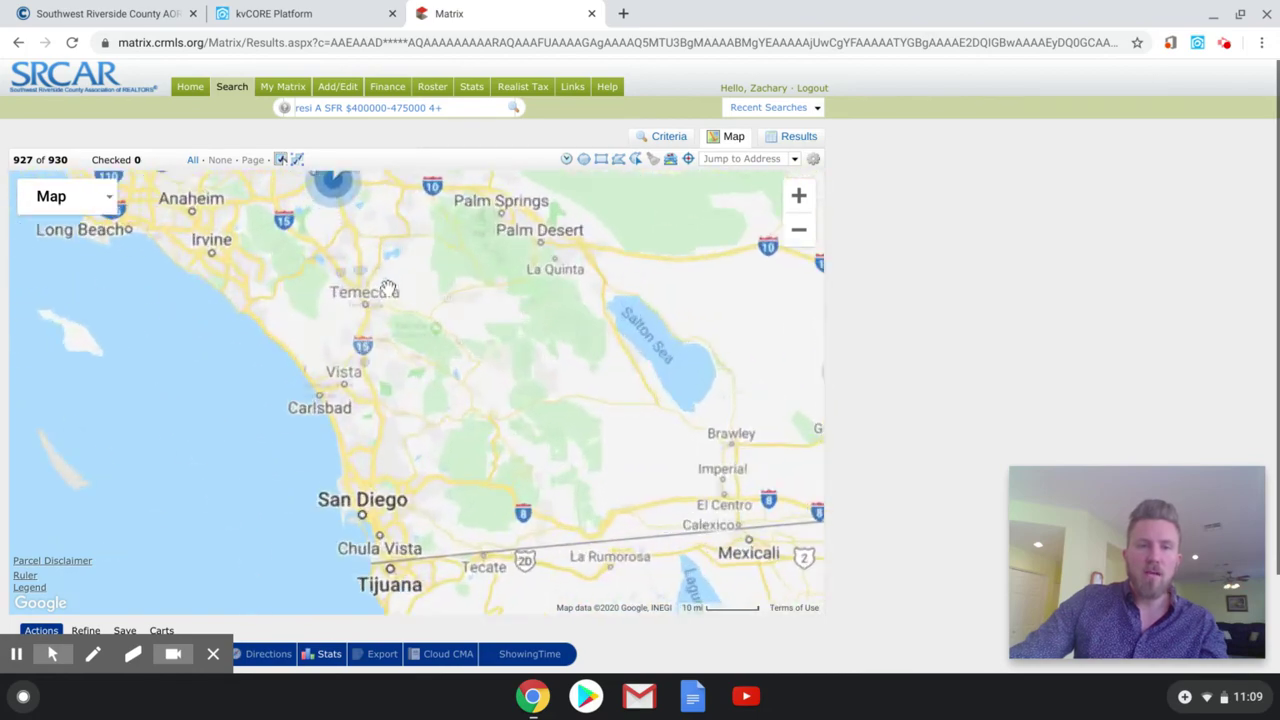
double_click(350, 284)
scroll(434, 289, "up", 2)
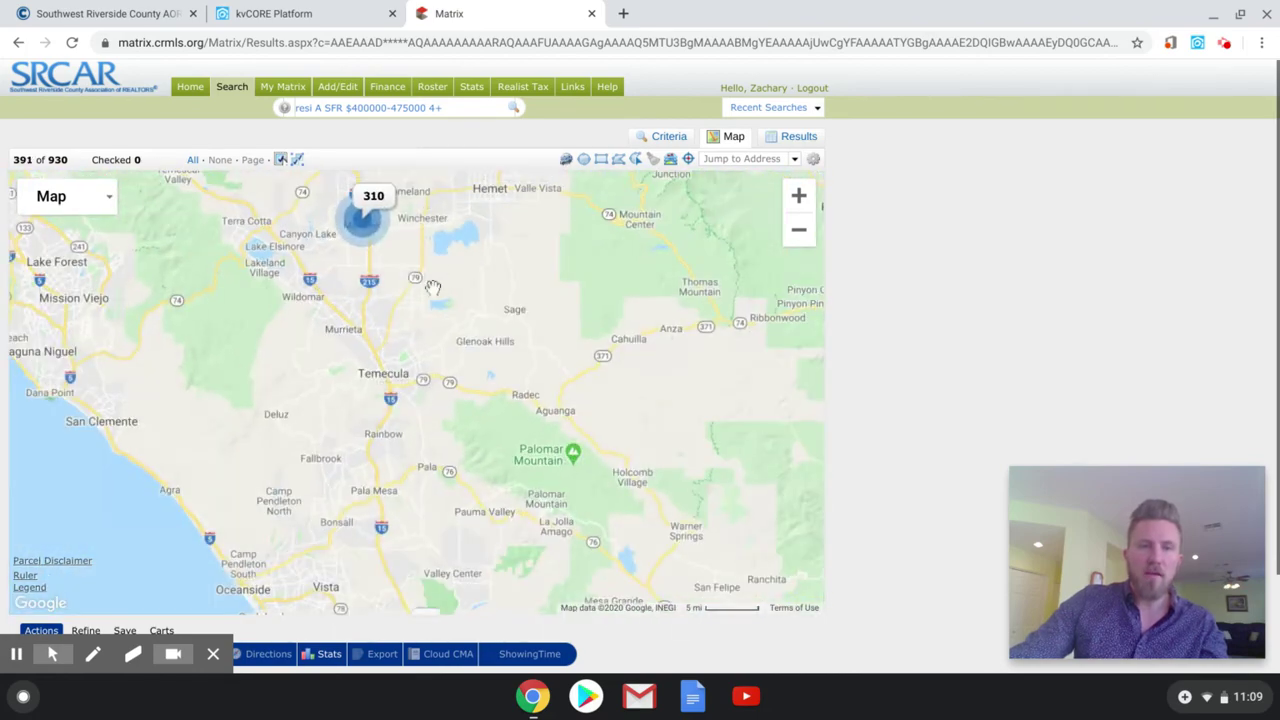
left_click(455, 287)
left_click_drag(455, 287, 462, 298)
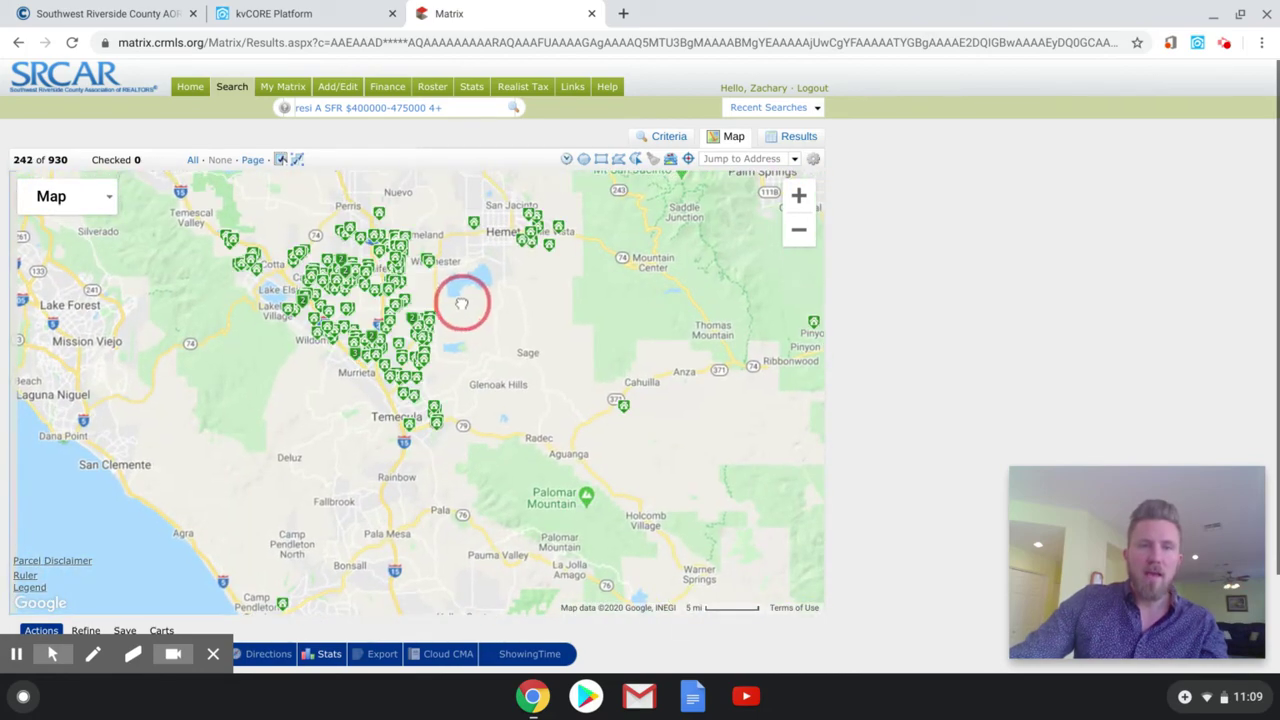
- Draw a polygon around Murrieta and Temecula and keep only listings inside it
left_click(618, 159)
left_click(418, 465)
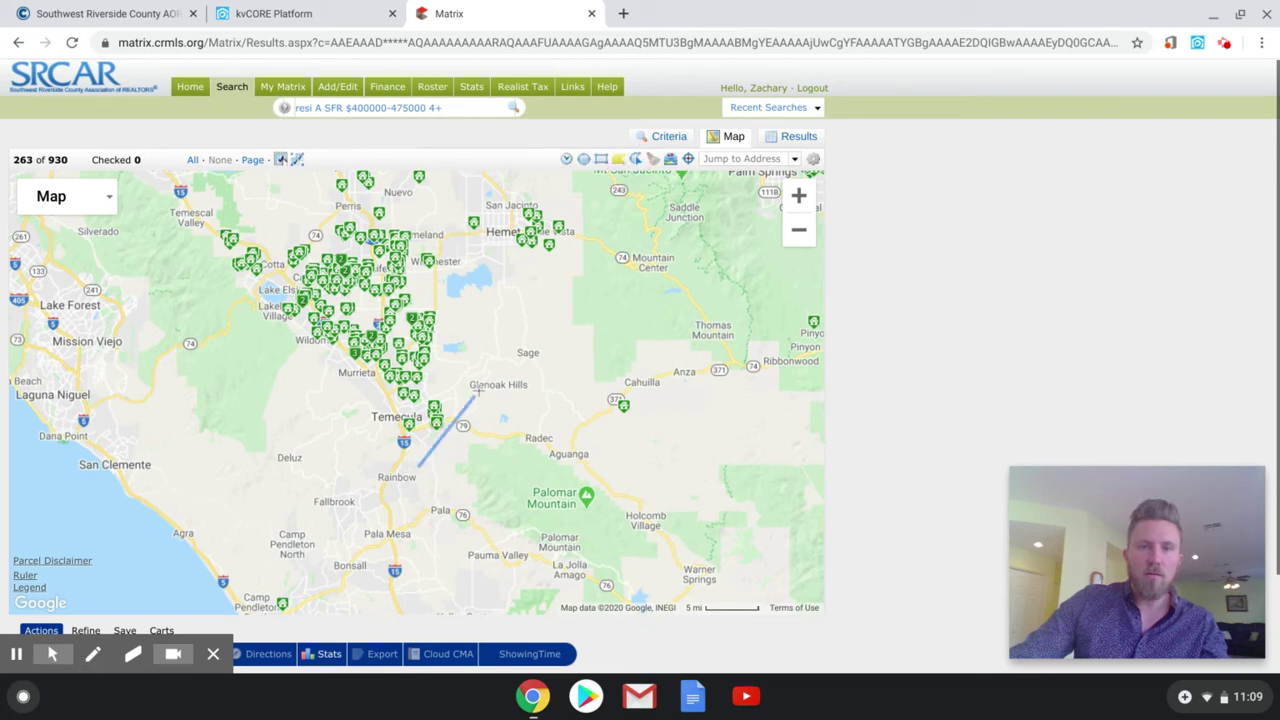
left_click(513, 311)
left_click(466, 256)
left_click(285, 347)
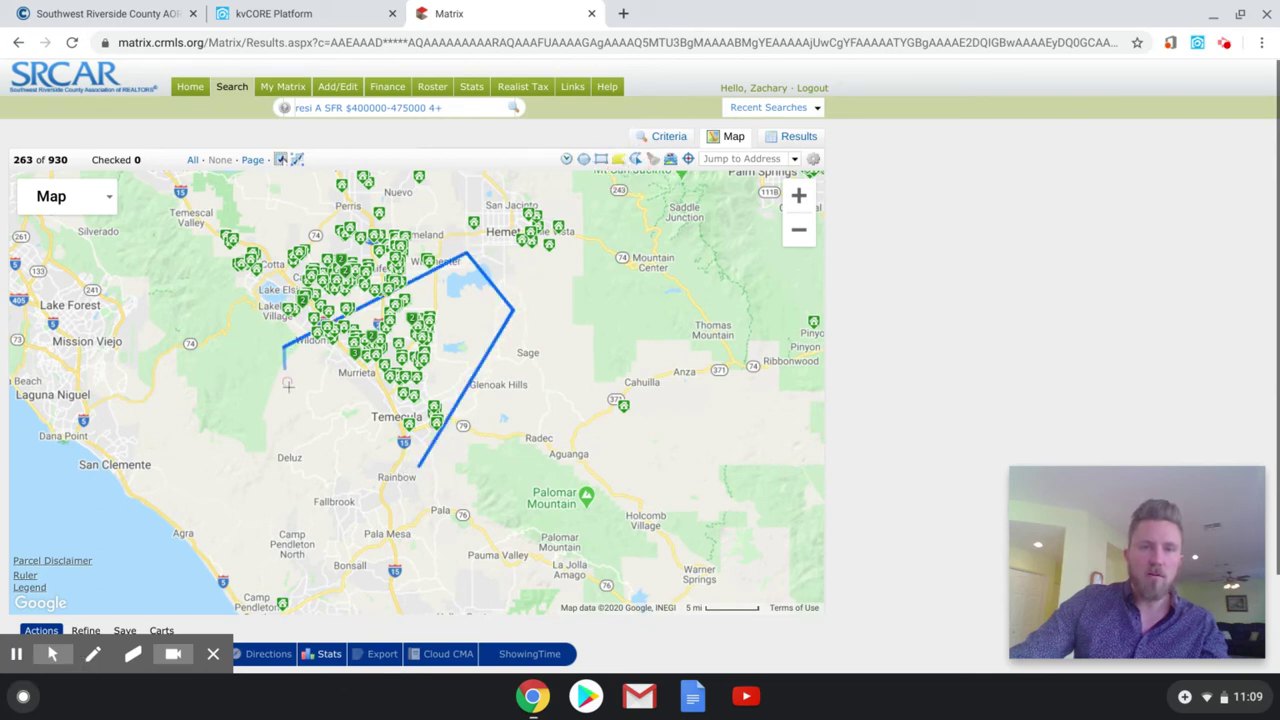
left_click(288, 415)
left_click(418, 465)
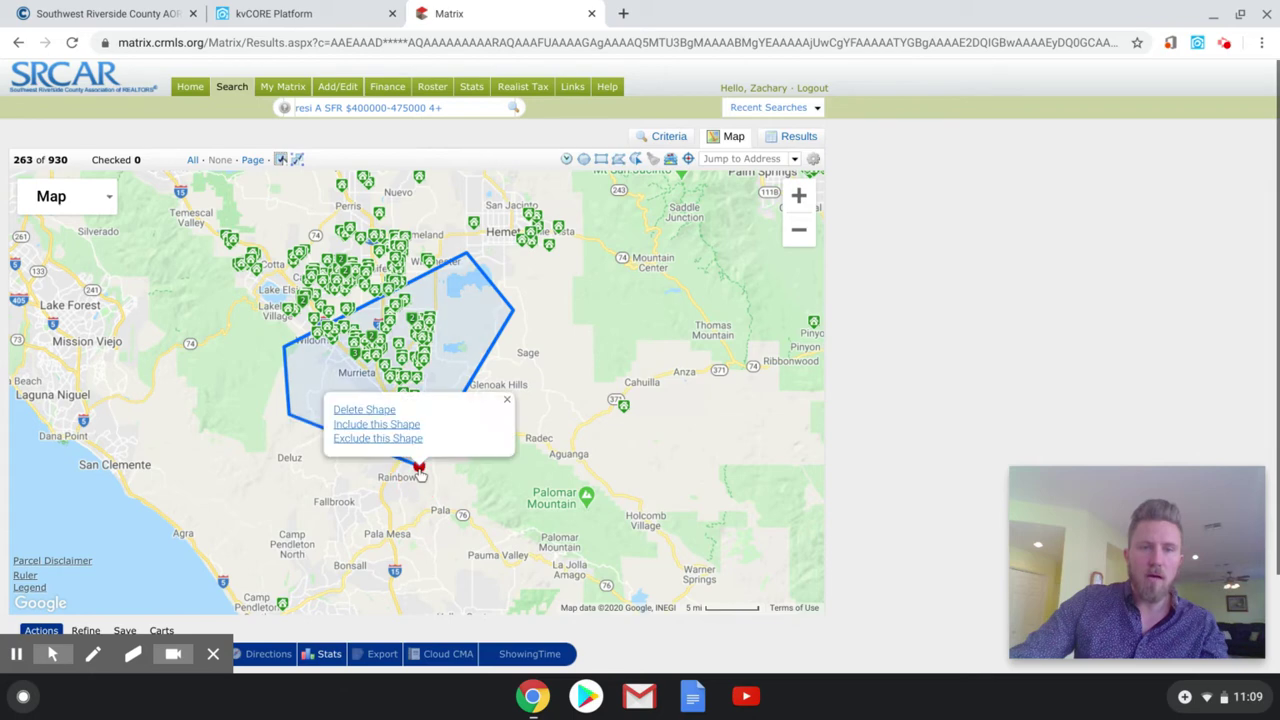
left_click(393, 425)
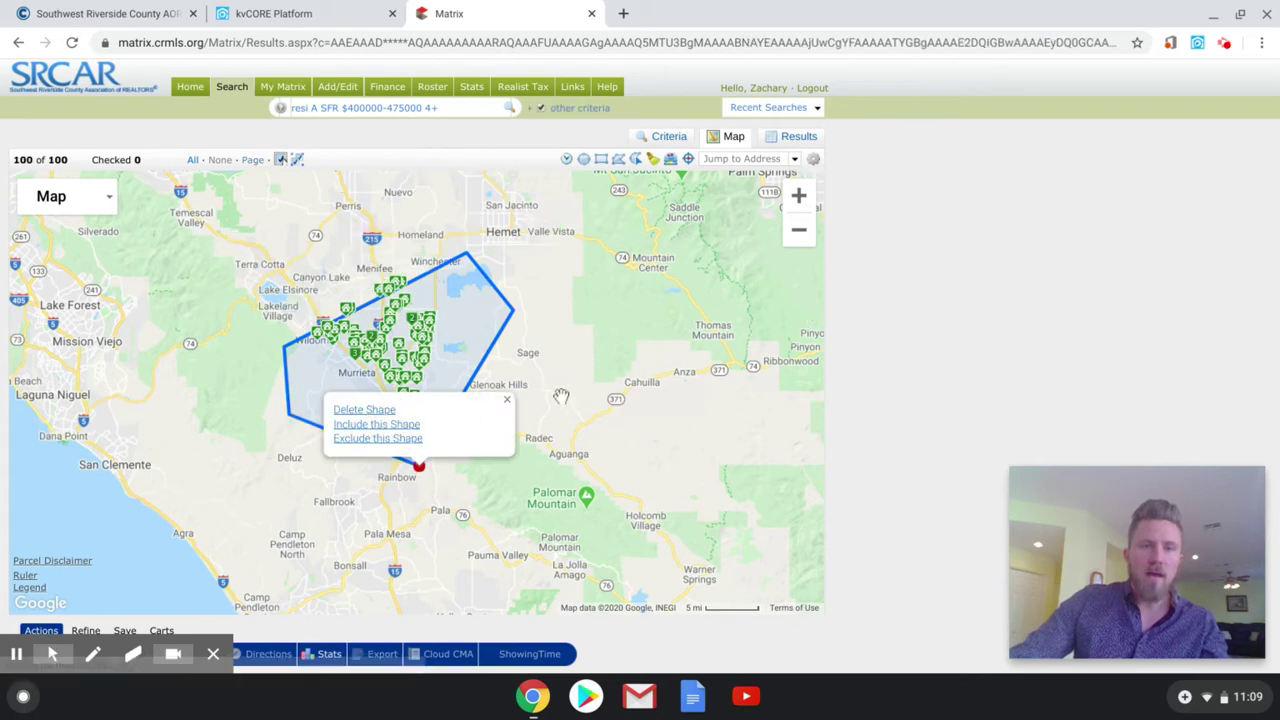
left_click(508, 401)
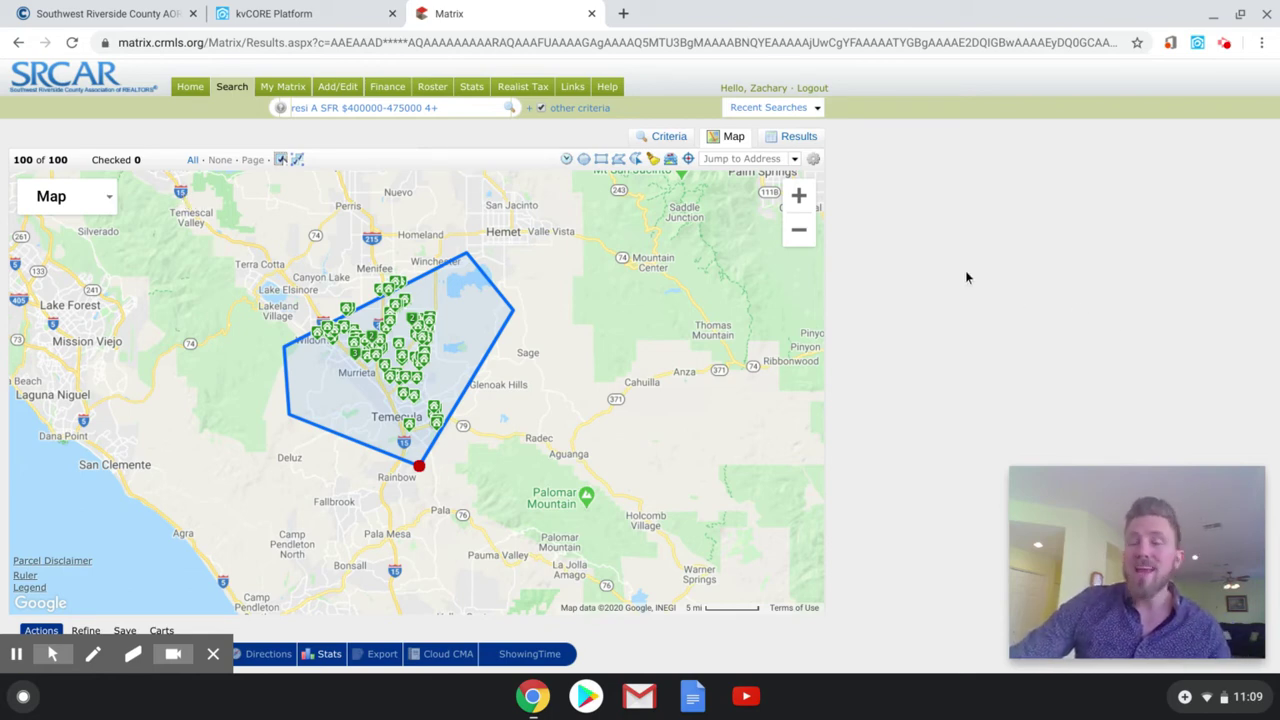
scroll(950, 279, "down", 1)
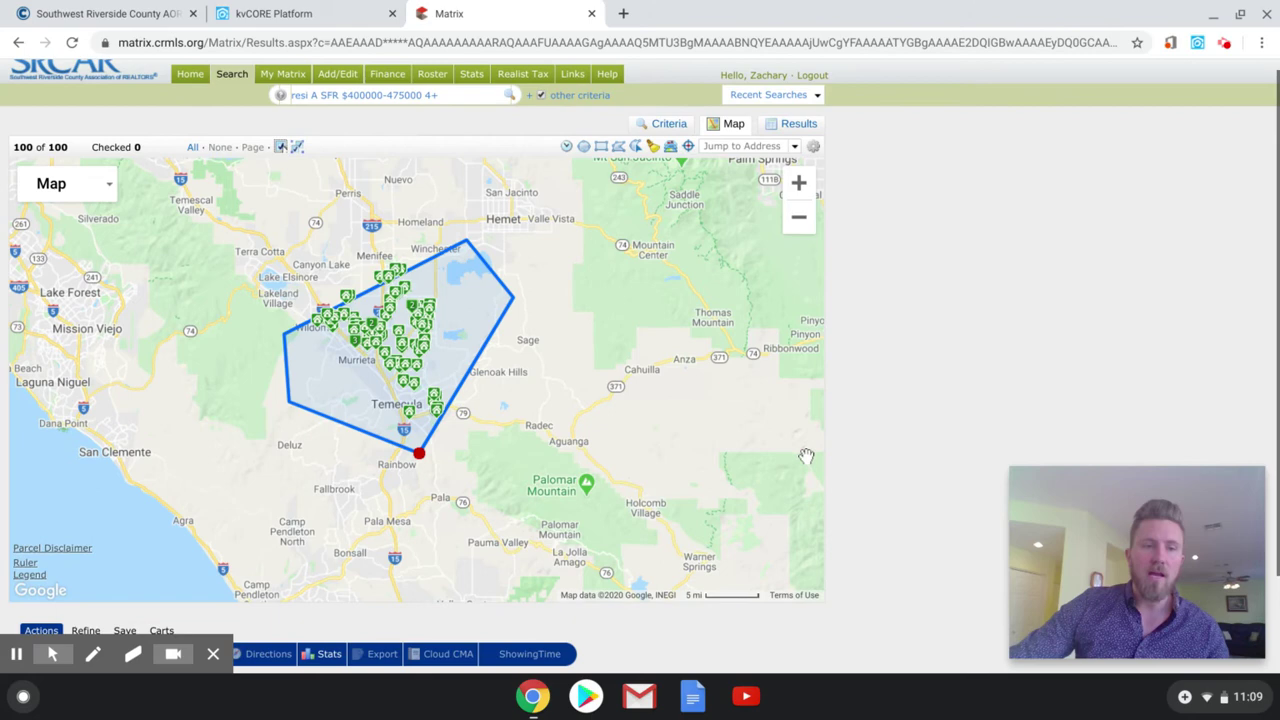
- Save the map search as a New Auto Email
scroll(830, 443, "down", 2)
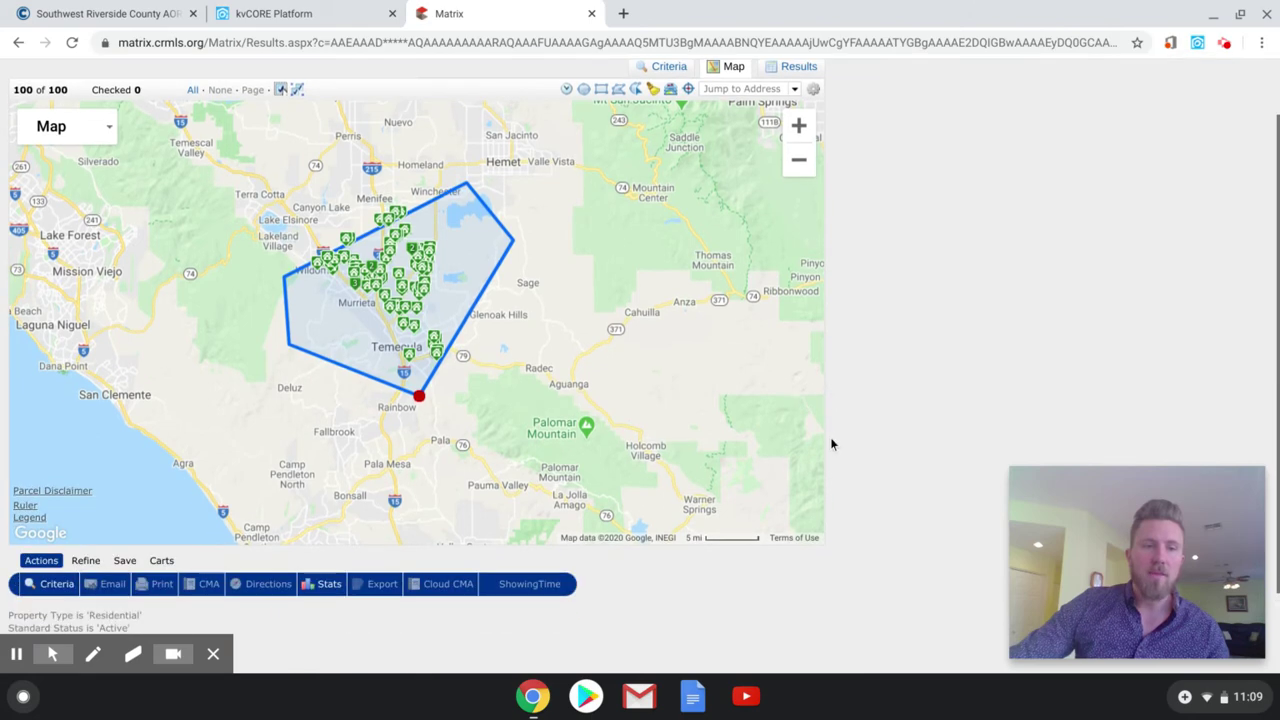
left_click(124, 561)
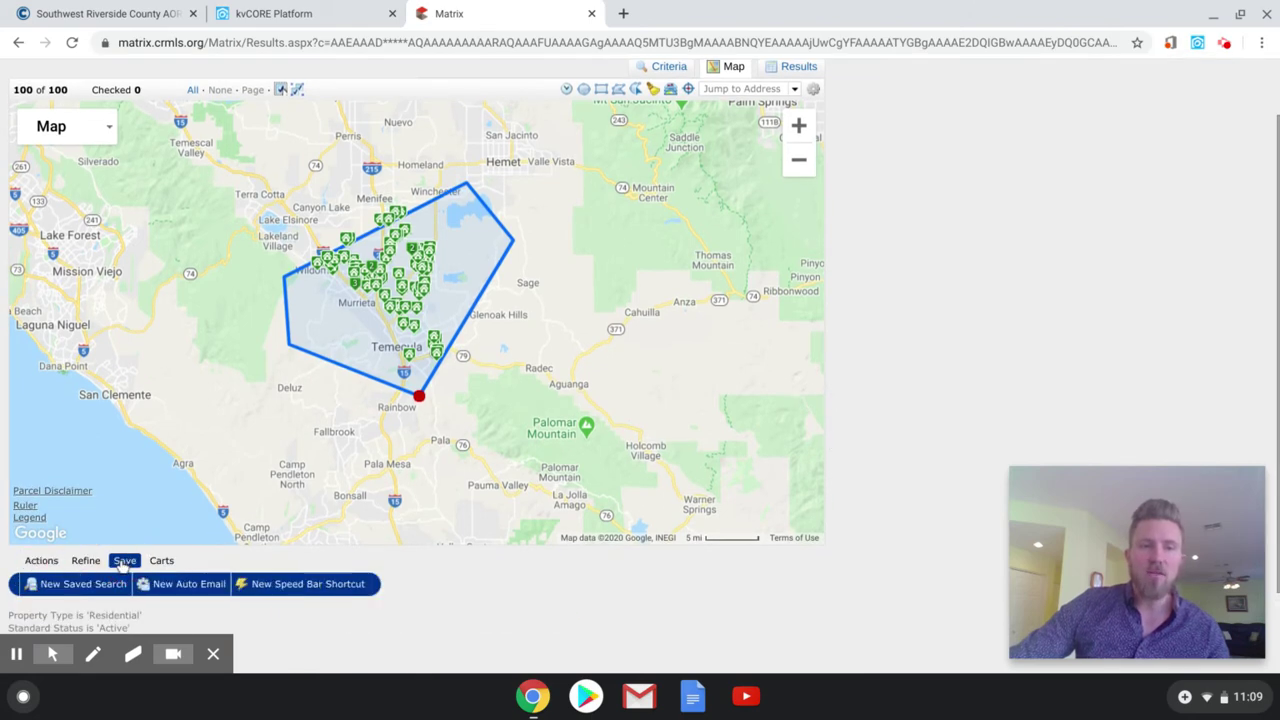
left_click(176, 586)
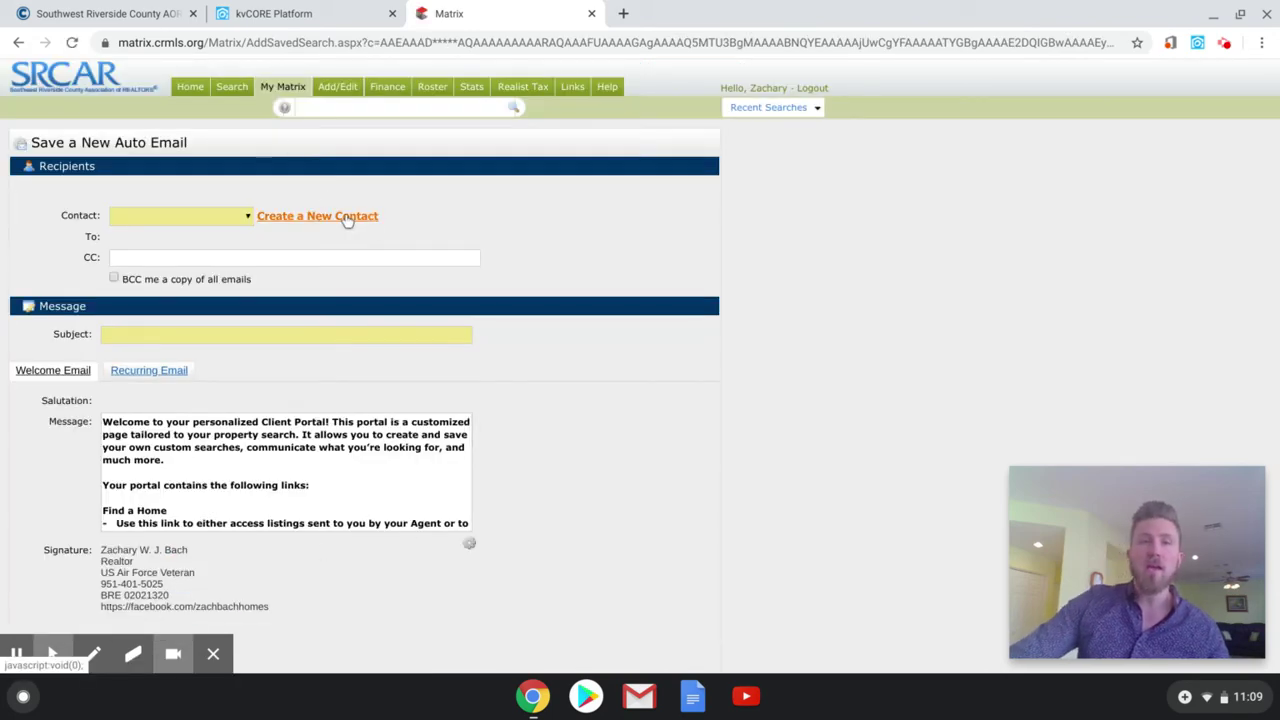
- Create a new contact, entering the contact's first name, last name and e-mail address
left_click(345, 216)
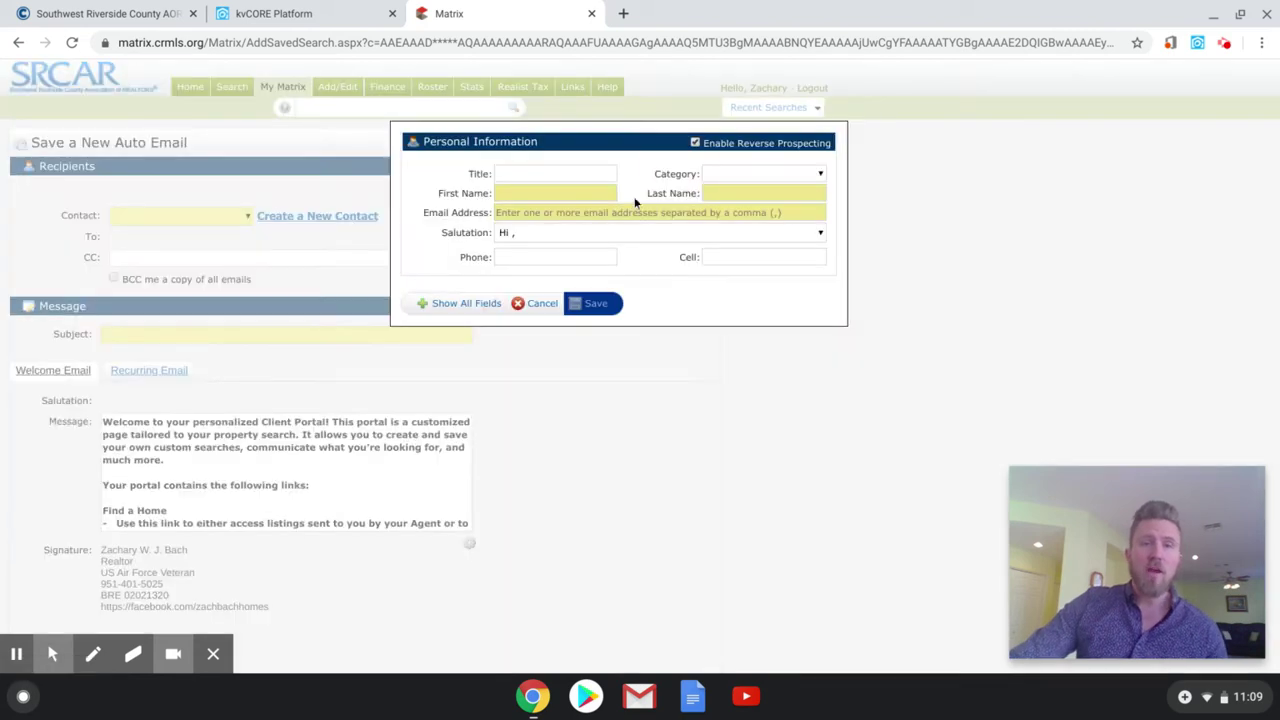
left_click(583, 193)
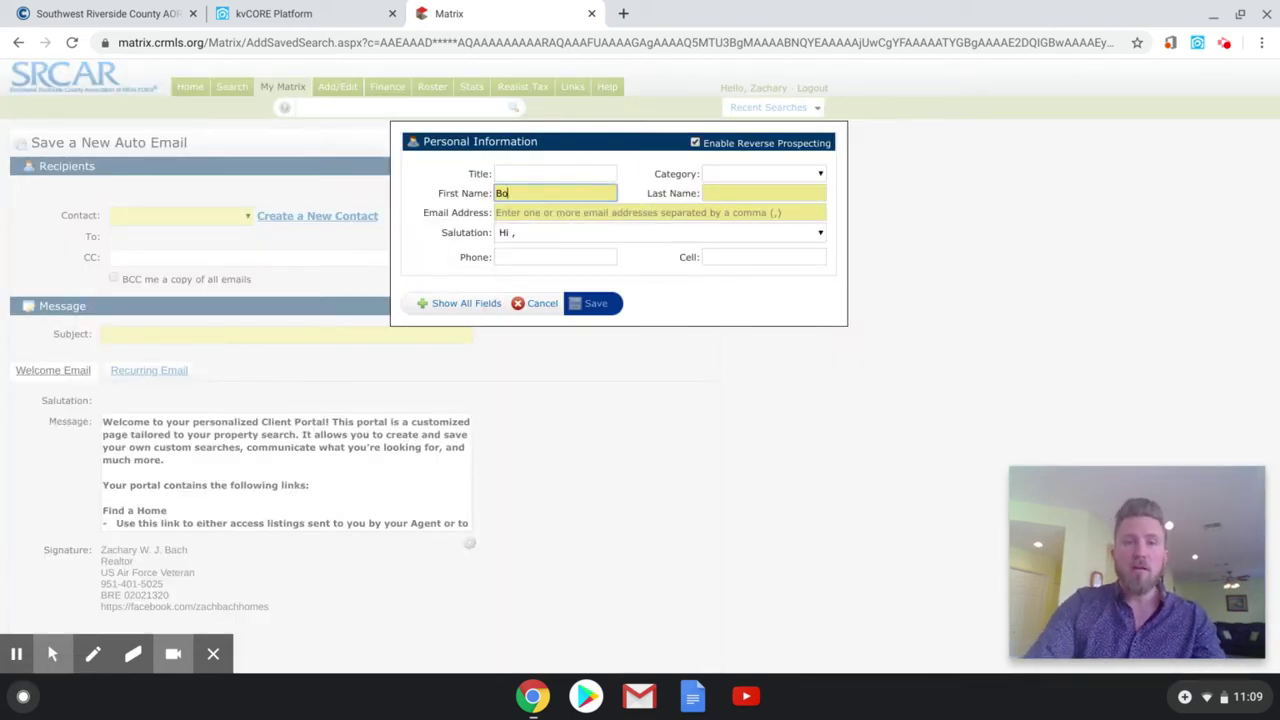
key("Tab")
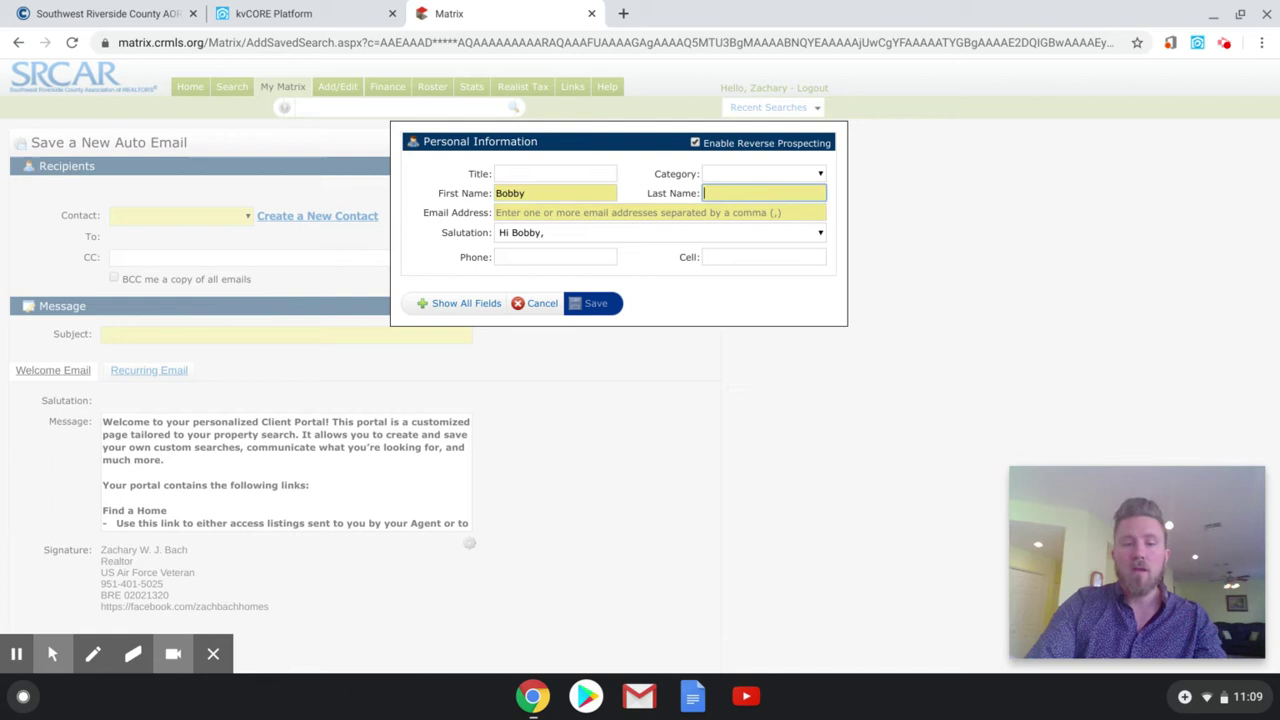
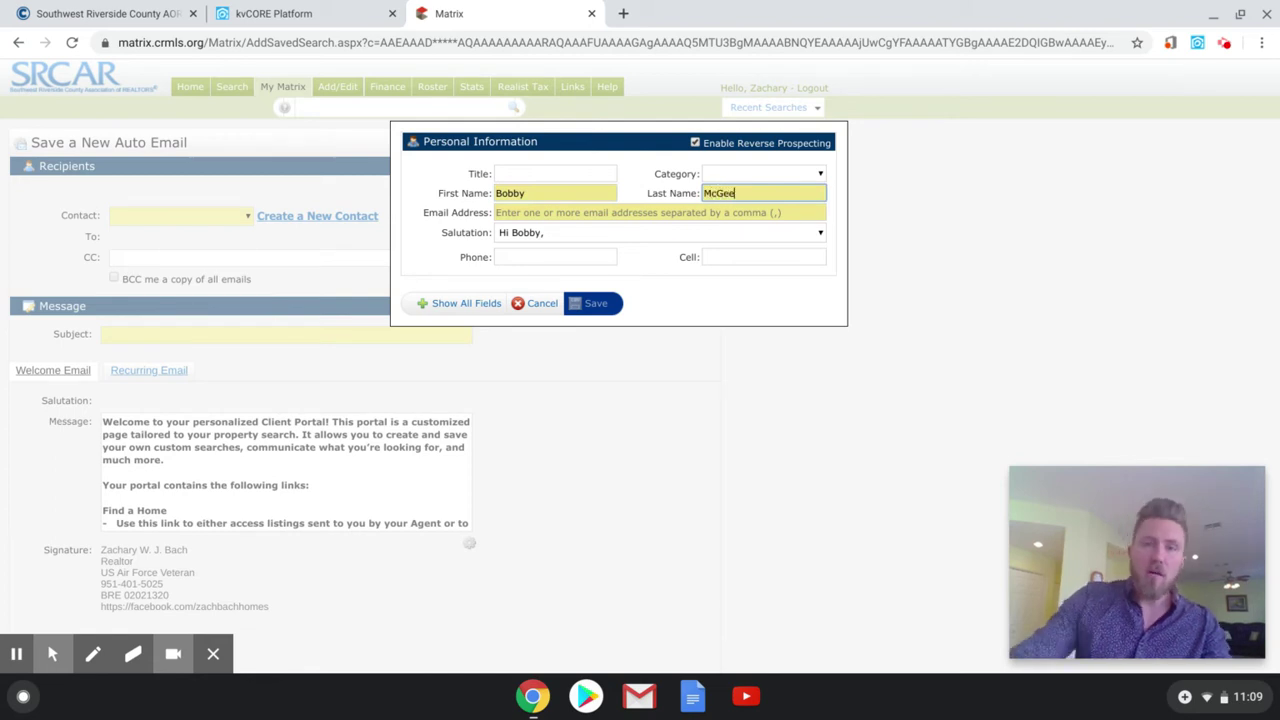
left_click(548, 212)
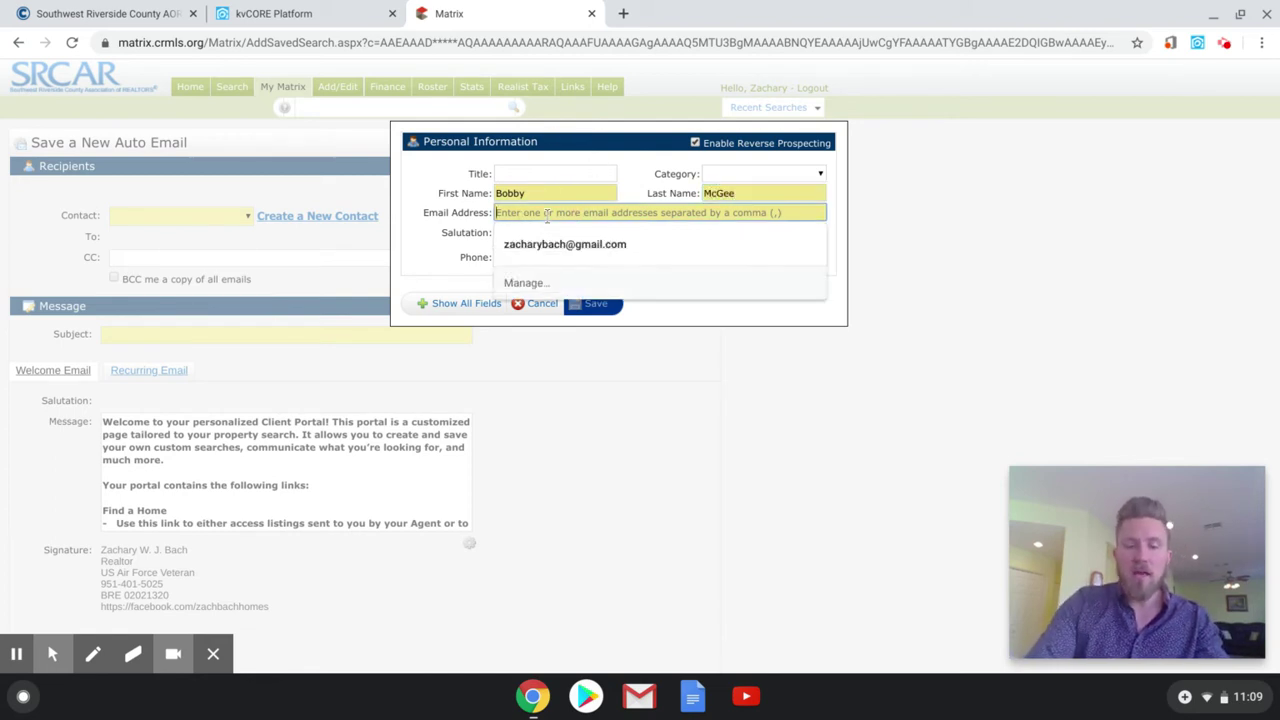
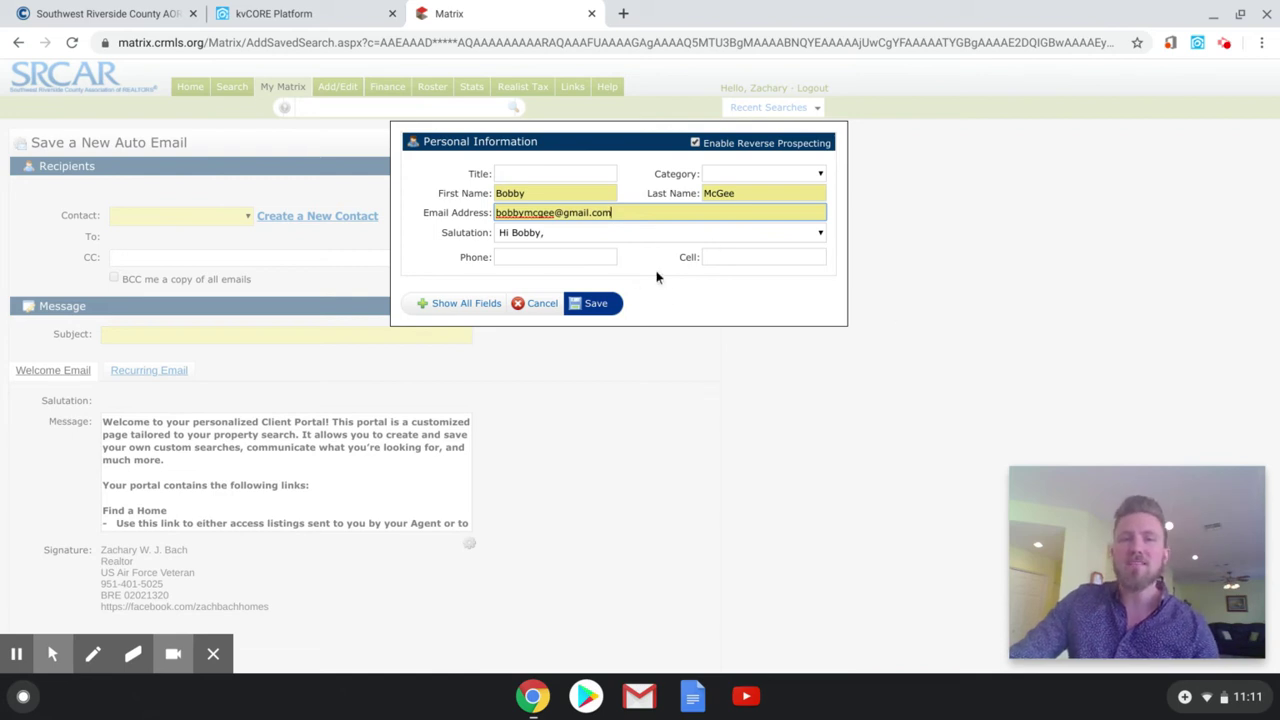
- Keep the first-name 'Hi' greeting as the contact's salutation
left_click(779, 232)
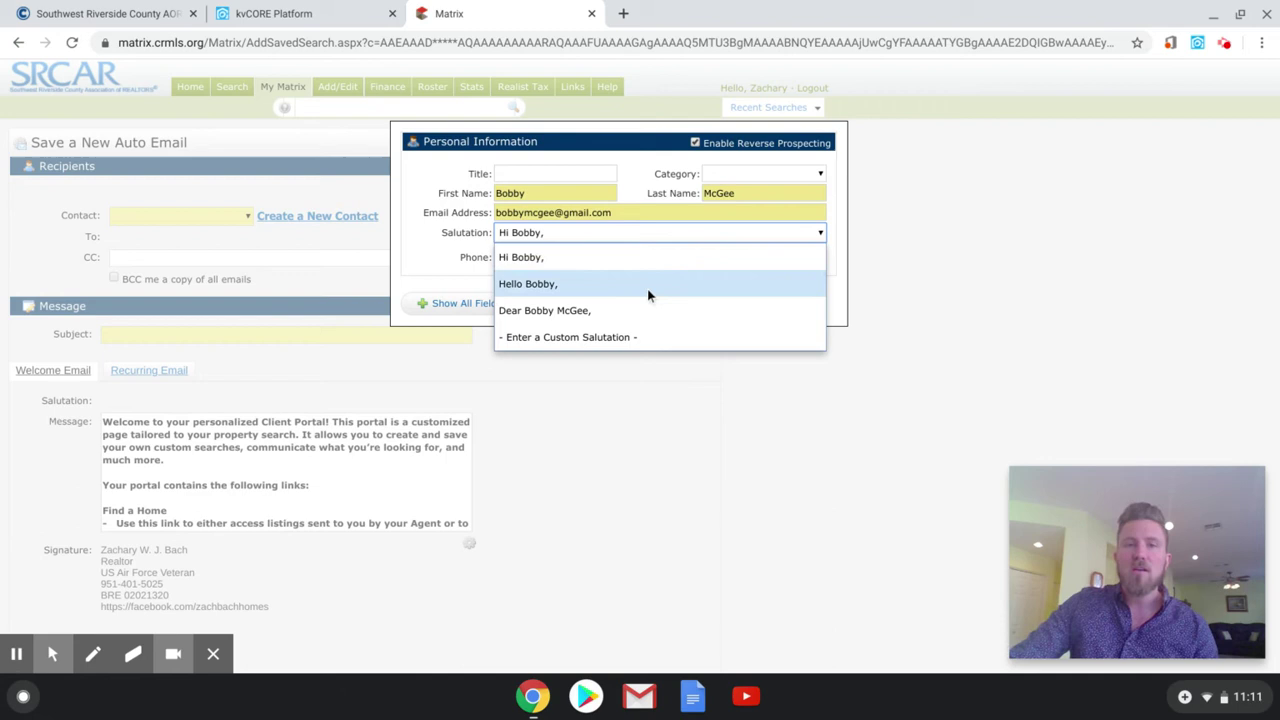
left_click(603, 257)
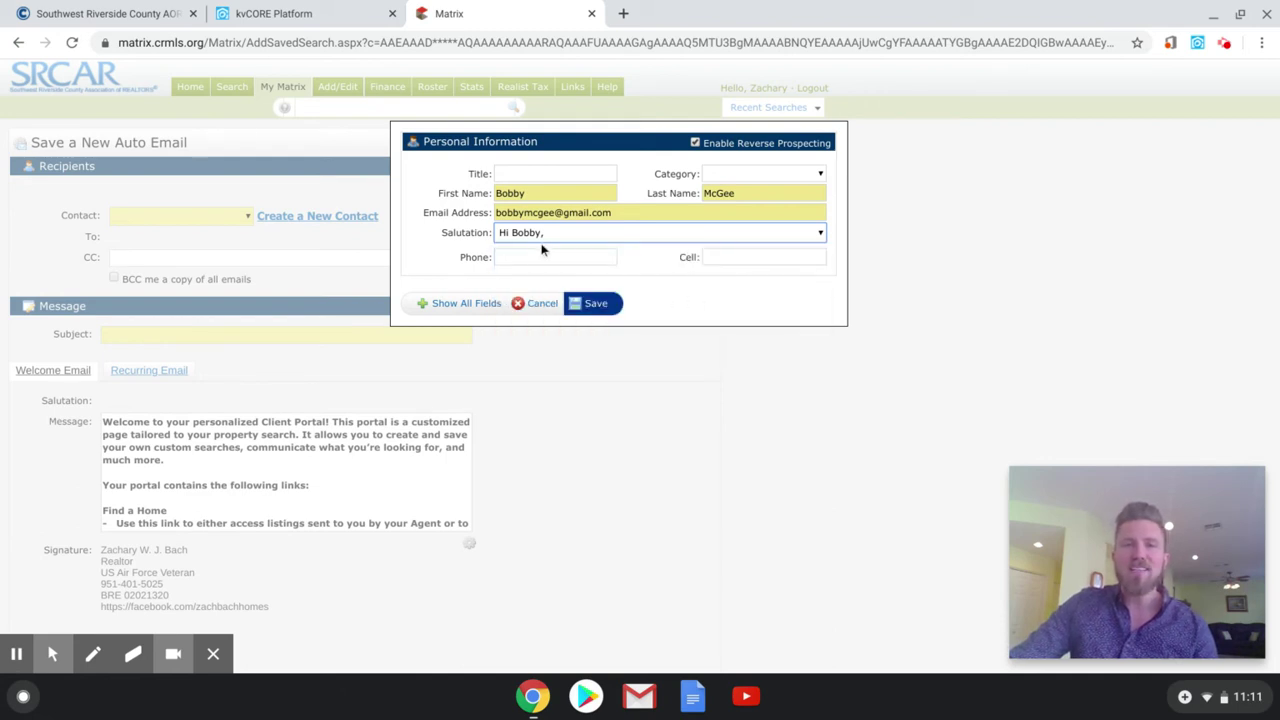
- Save the new contact and set the email subject to 'Your Home Search'
left_click(600, 313)
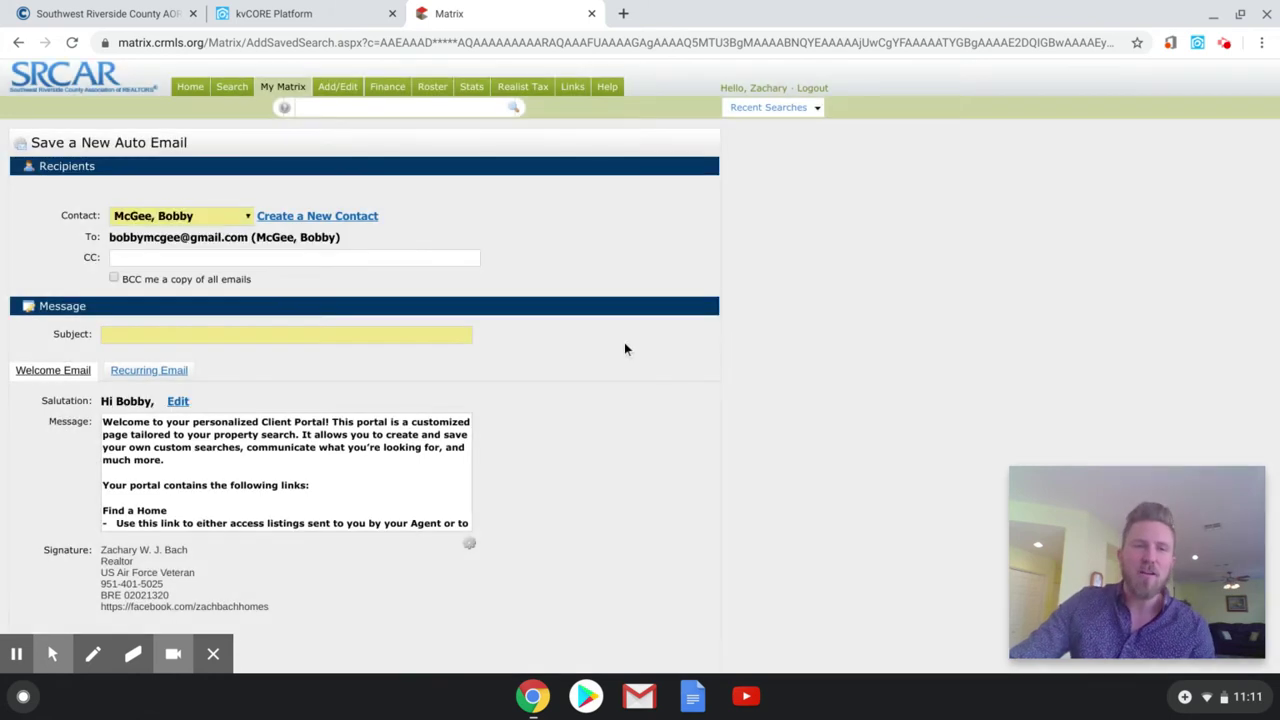
left_click(223, 335)
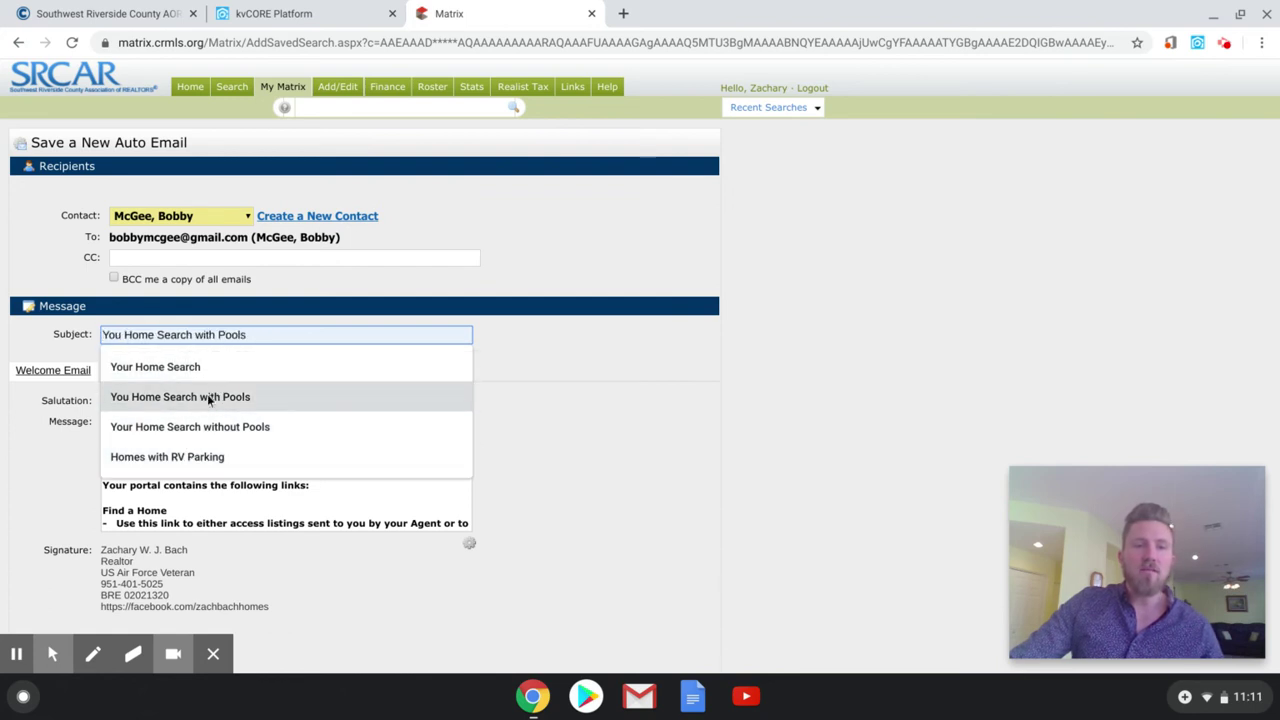
left_click(199, 369)
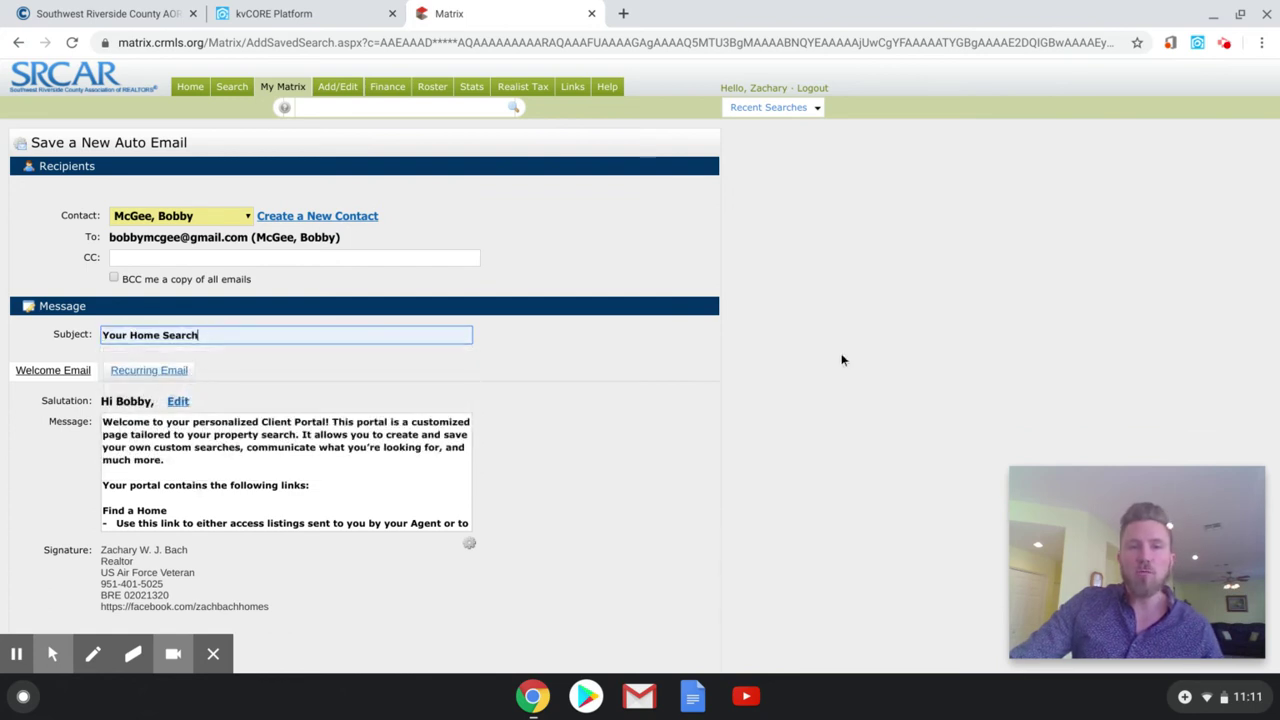
left_click(841, 360)
scroll(790, 400, "down", 1)
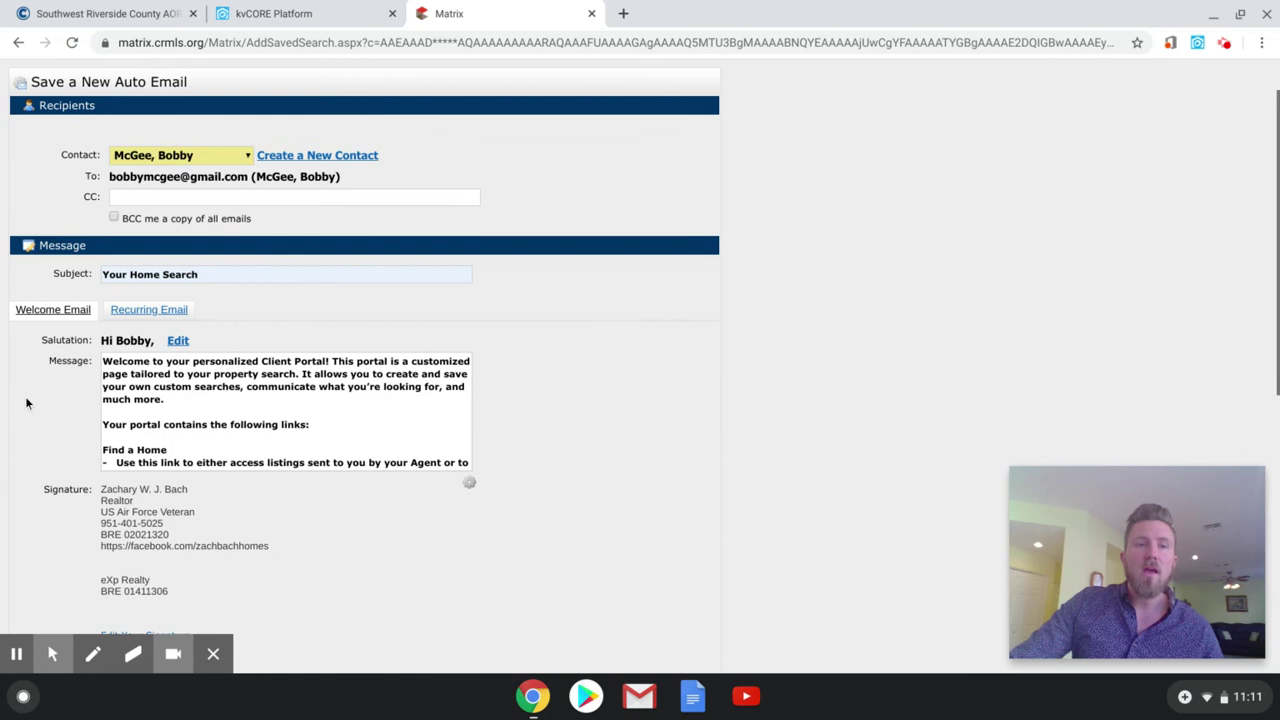
scroll(312, 408, "down", 1)
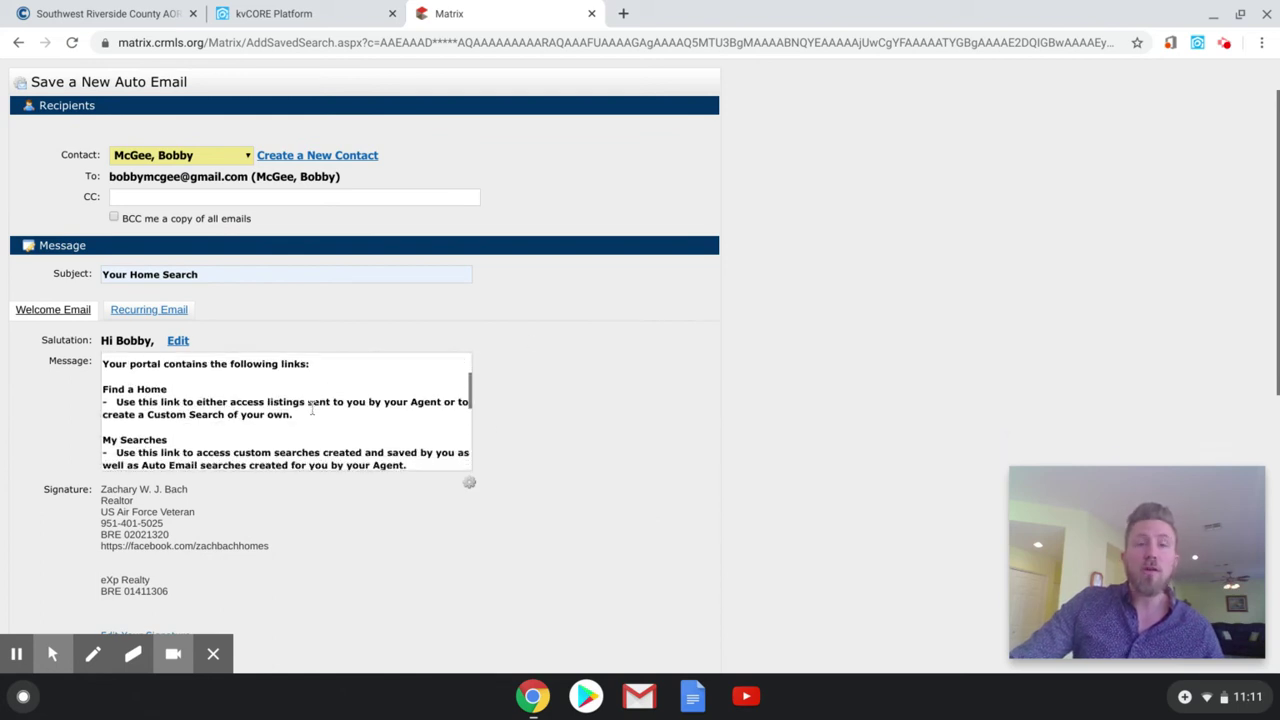
scroll(329, 420, "up", 2)
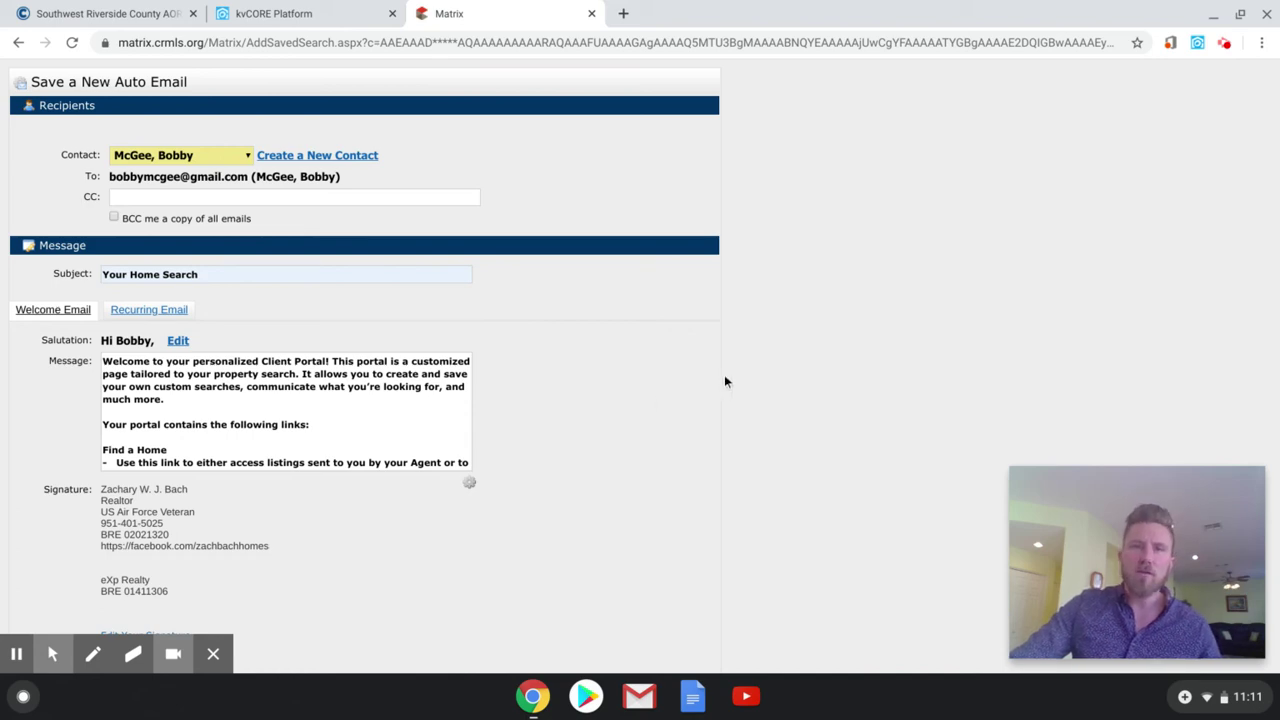
- Set the schedule to Daily with All AM sends on all seven days
scroll(734, 378, "down", 6)
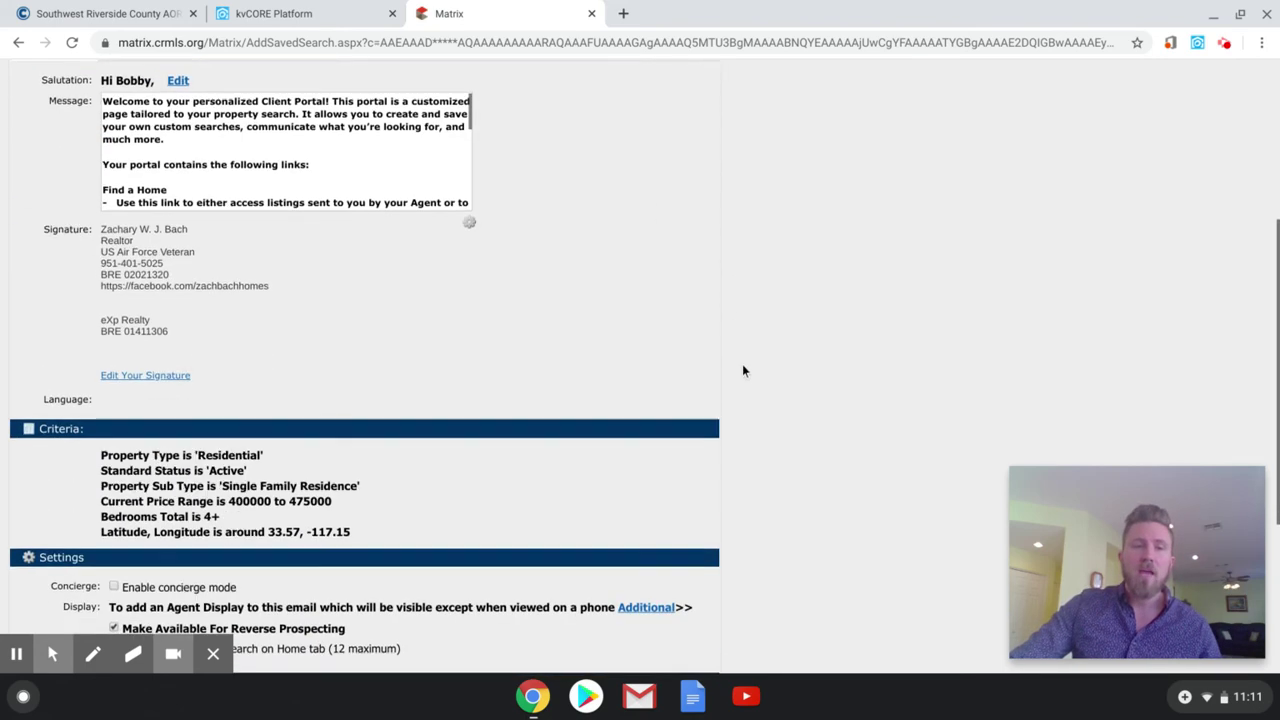
left_click(52, 653)
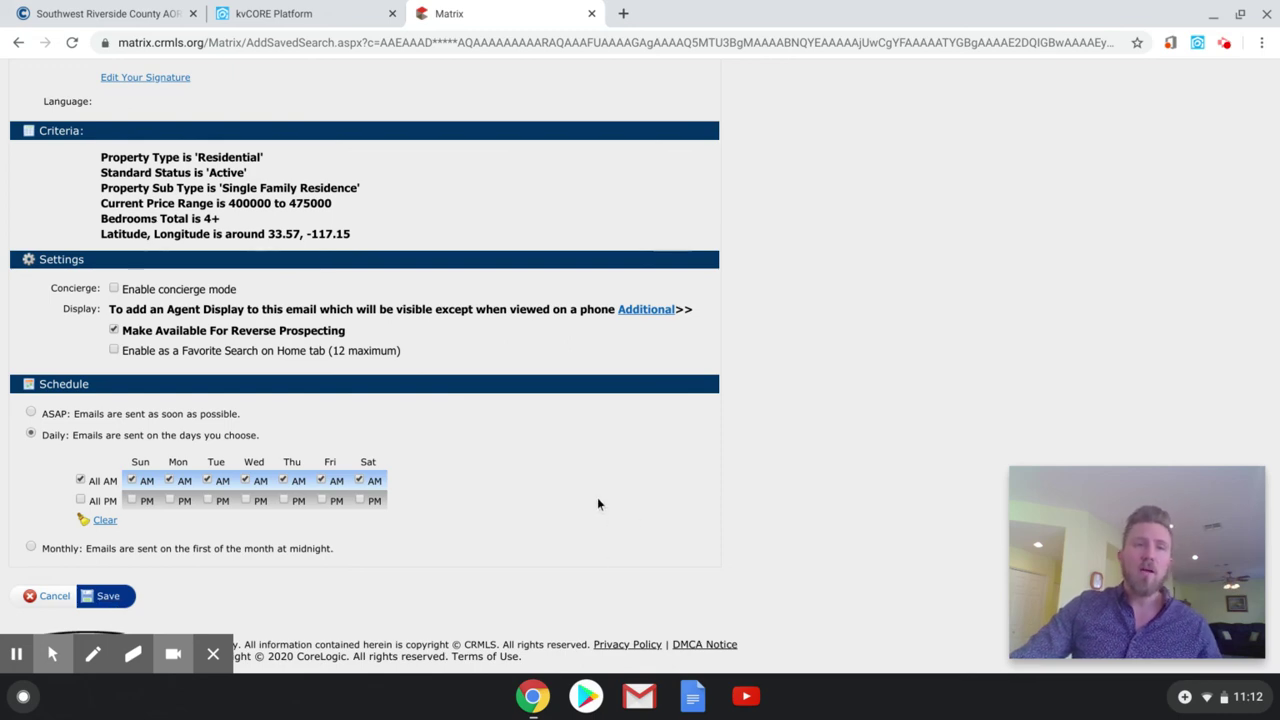
scroll(516, 502, "up", 6)
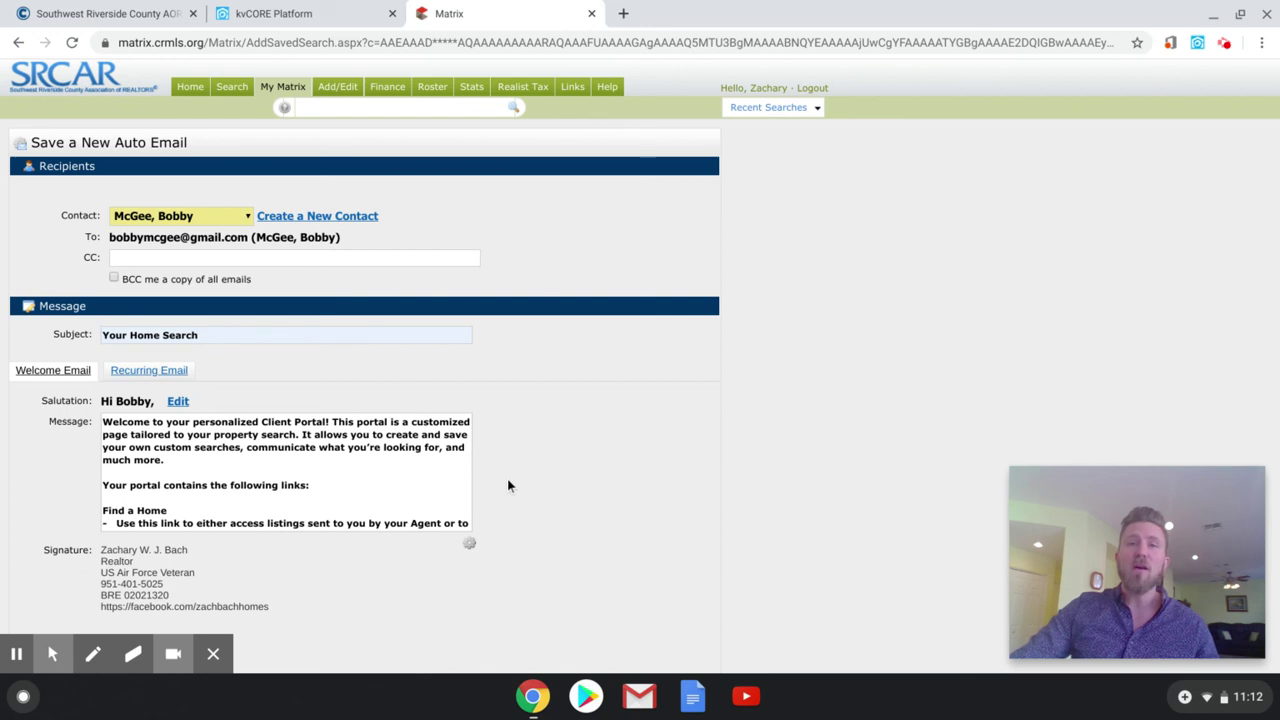
mouse_move(1120, 520)
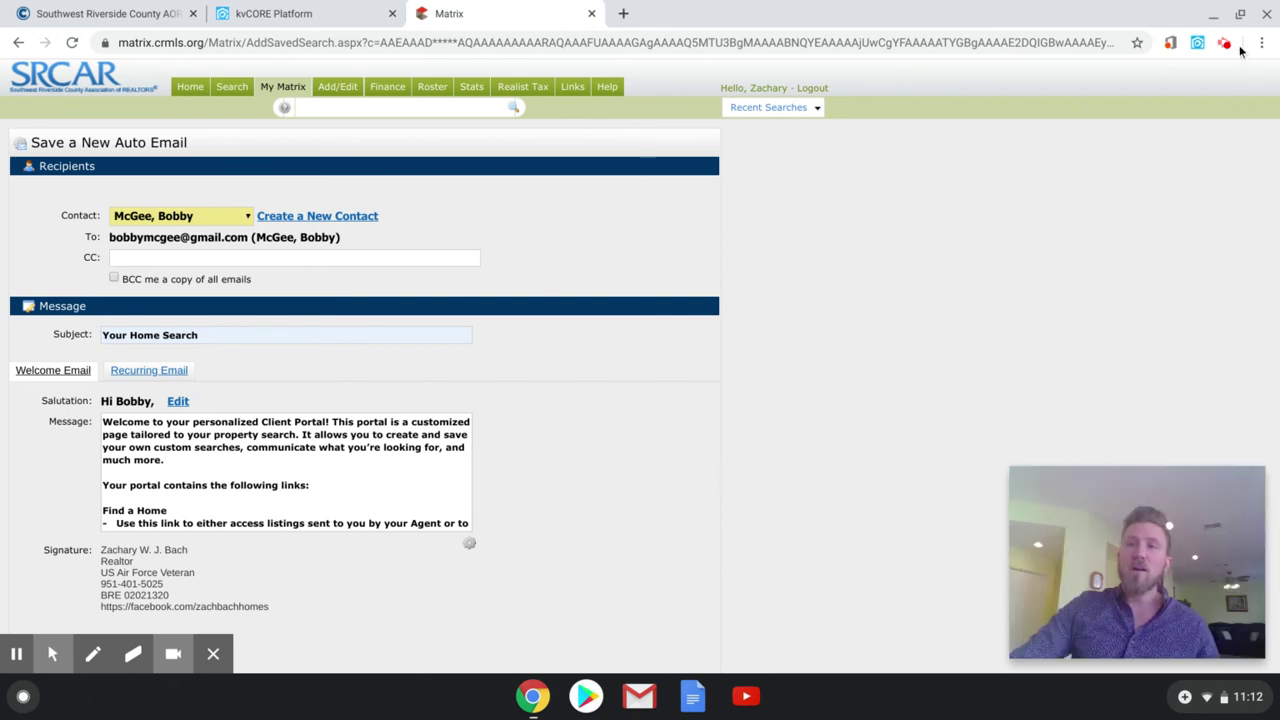